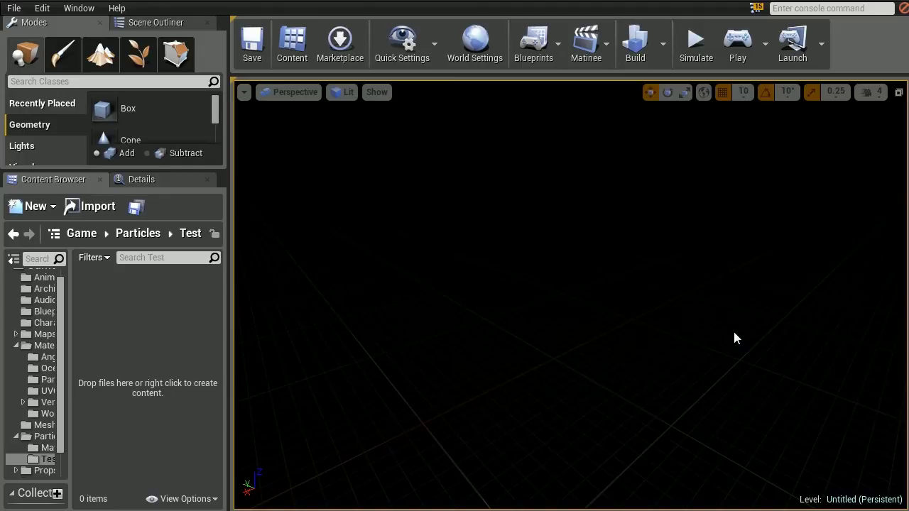
Step: Create a particle system named Part_Test in the Test folder and open it in Cascade
right_click(165, 299)
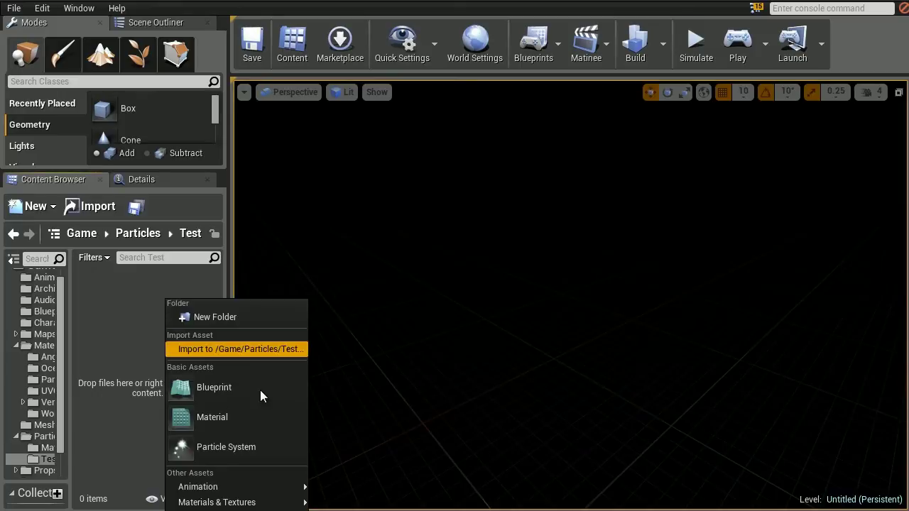
left_click(235, 448)
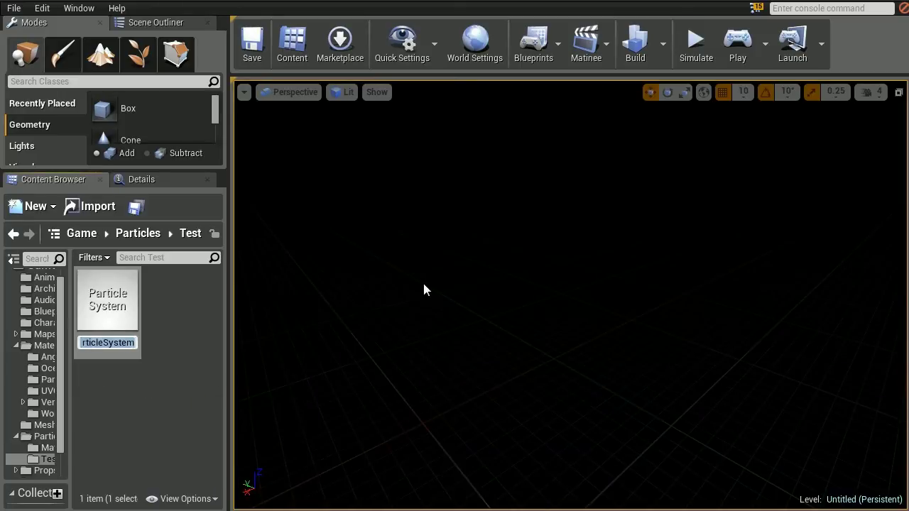
type("Part_Test")
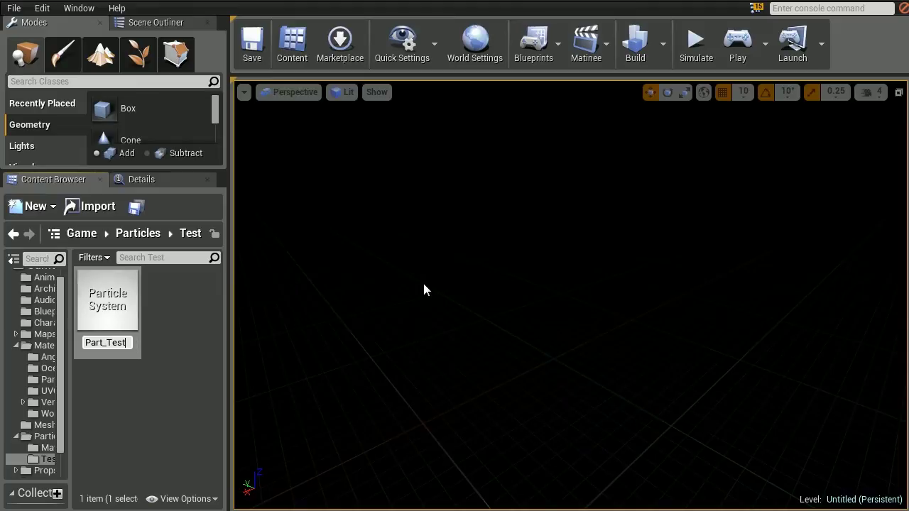
key("Return")
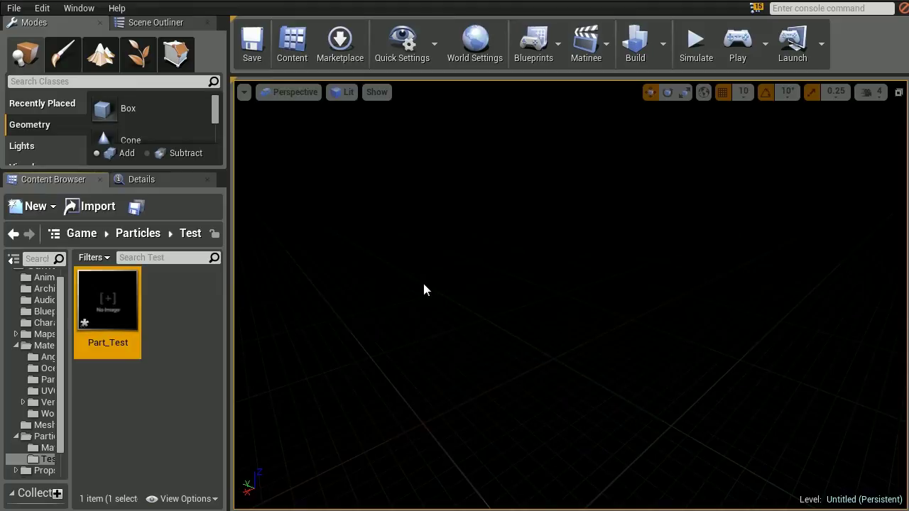
key("Return")
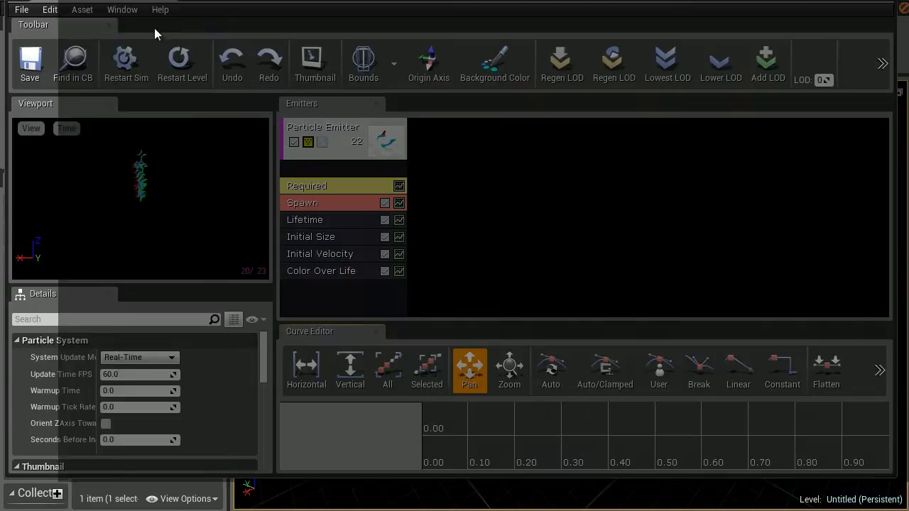
Step: Maximize the Cascade window and set the Required module's Emitter Loops to 1
double_click(210, 4)
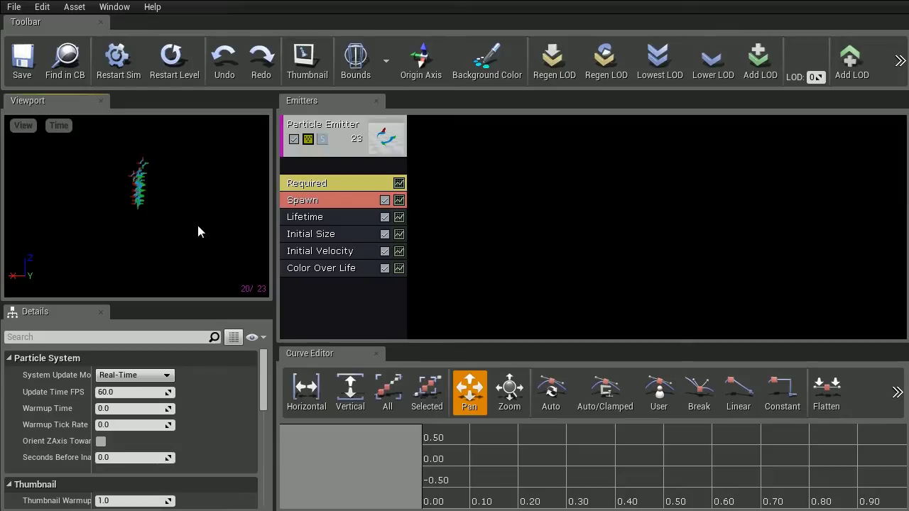
left_click(371, 186)
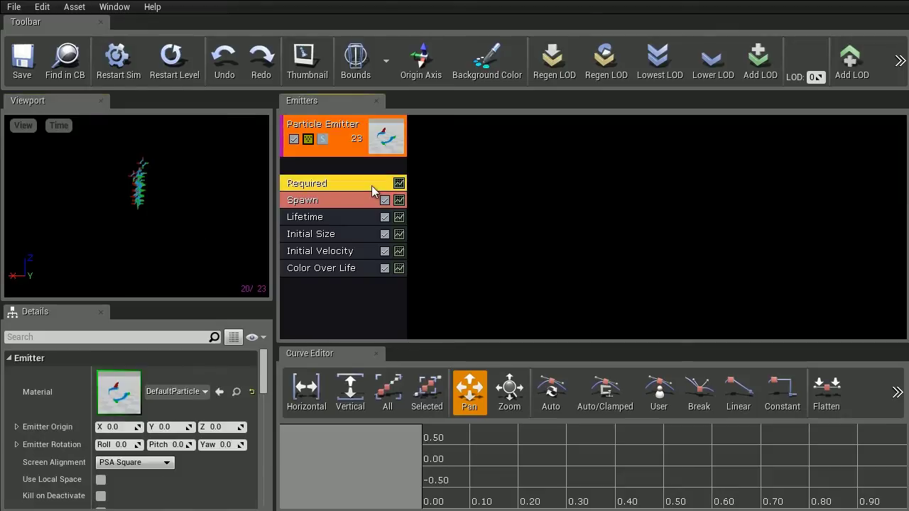
left_click_drag(264, 368, 263, 403)
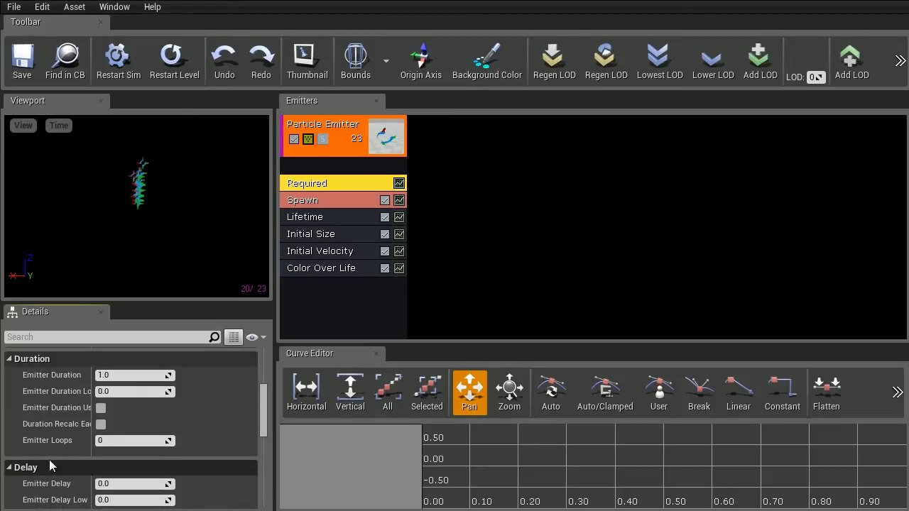
left_click(117, 440)
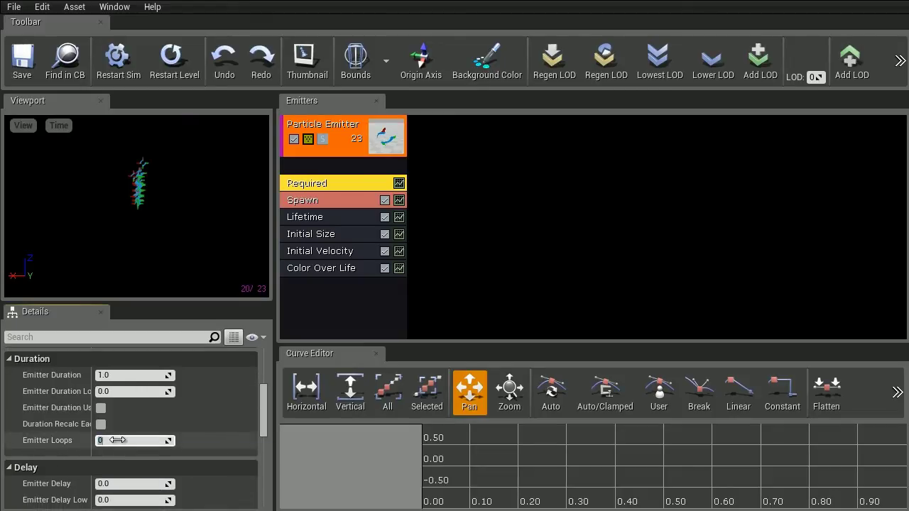
type("1")
key("Return")
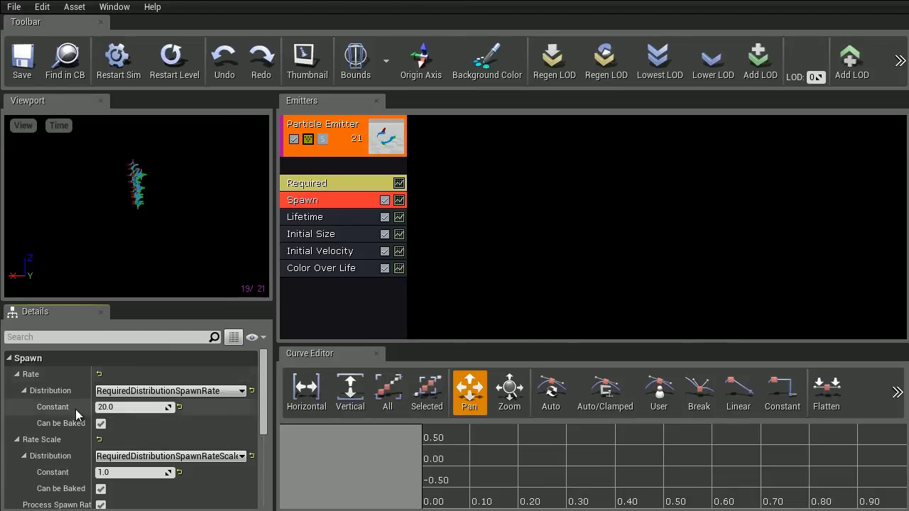
Step: Set the Spawn module's Rate Constant to 0
left_click(126, 408)
type("0")
key("Return")
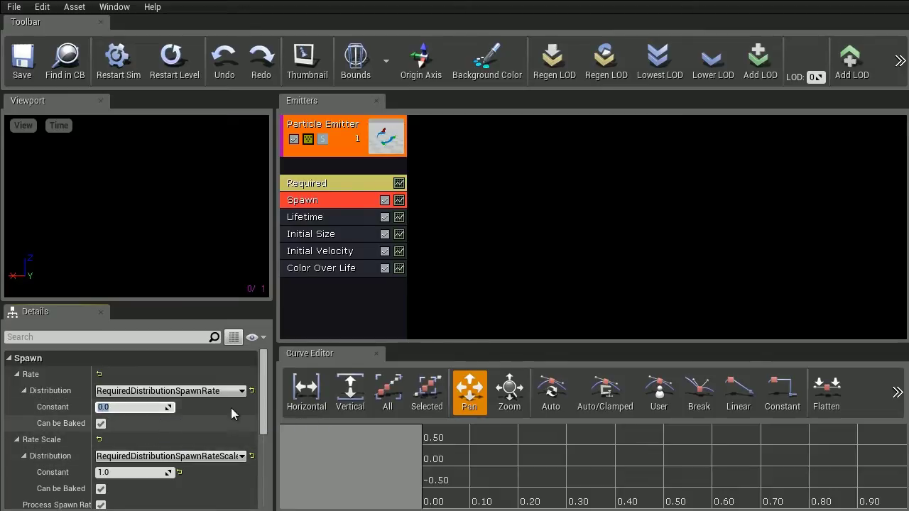
Step: Add a Burst List entry with a particle count of 5
left_click_drag(266, 379, 256, 424)
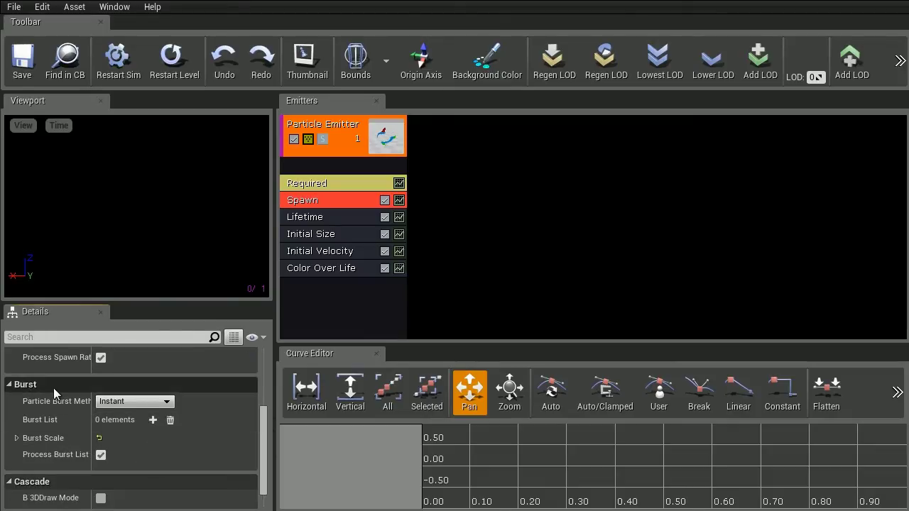
left_click(154, 421)
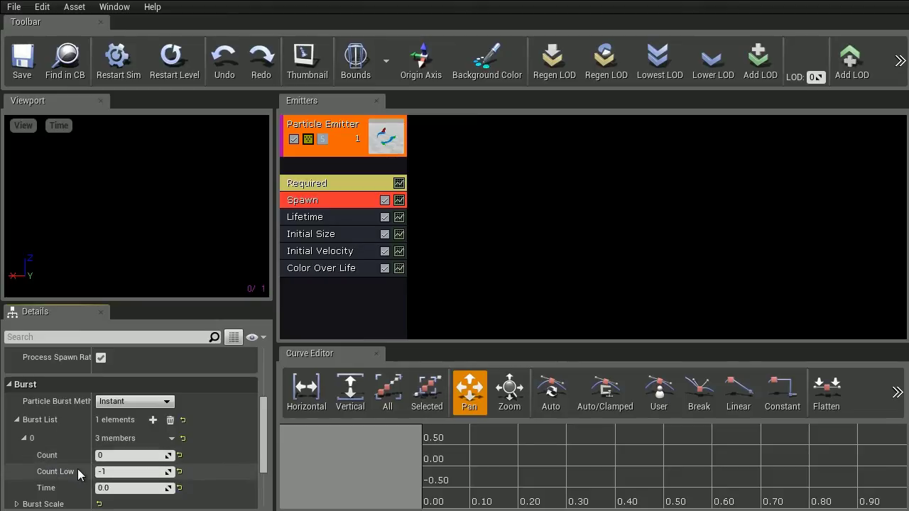
left_click(112, 455)
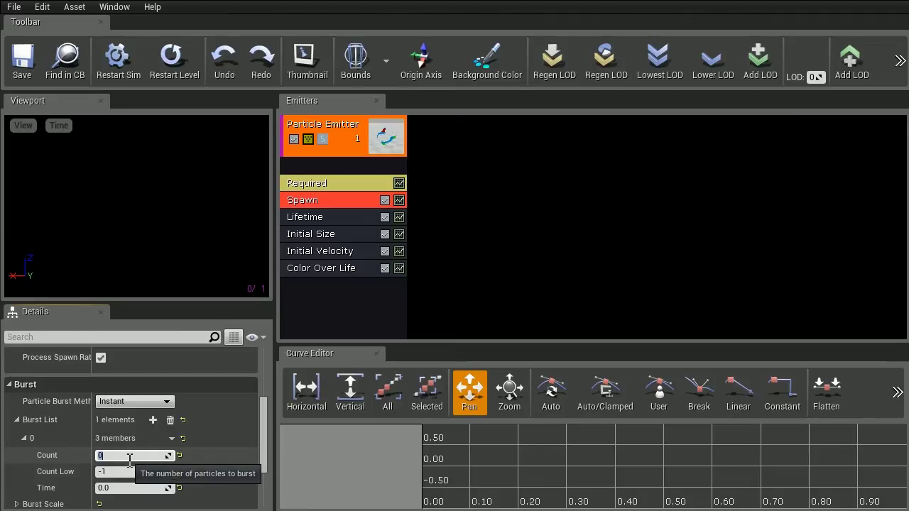
key("Return")
Step: Give the Lifetime module a Min of 1.25 and a Max of 1.75
left_click(335, 220)
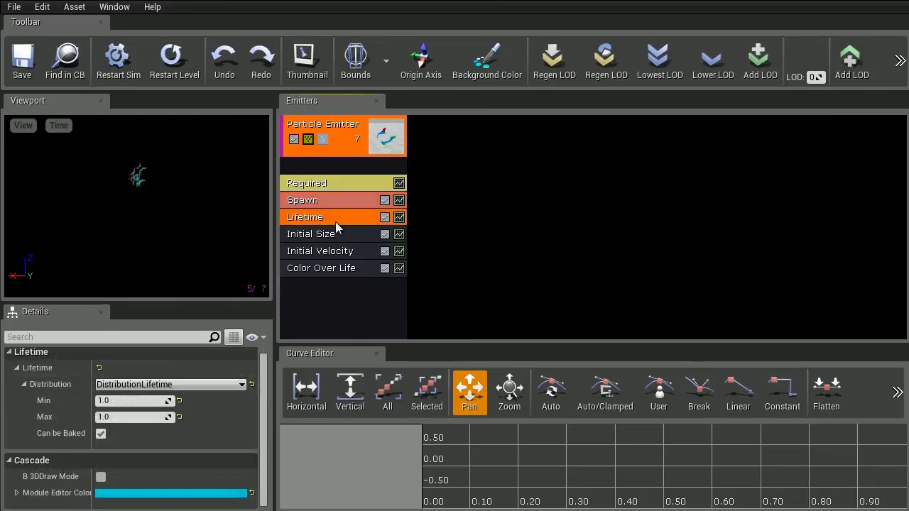
left_click(132, 399)
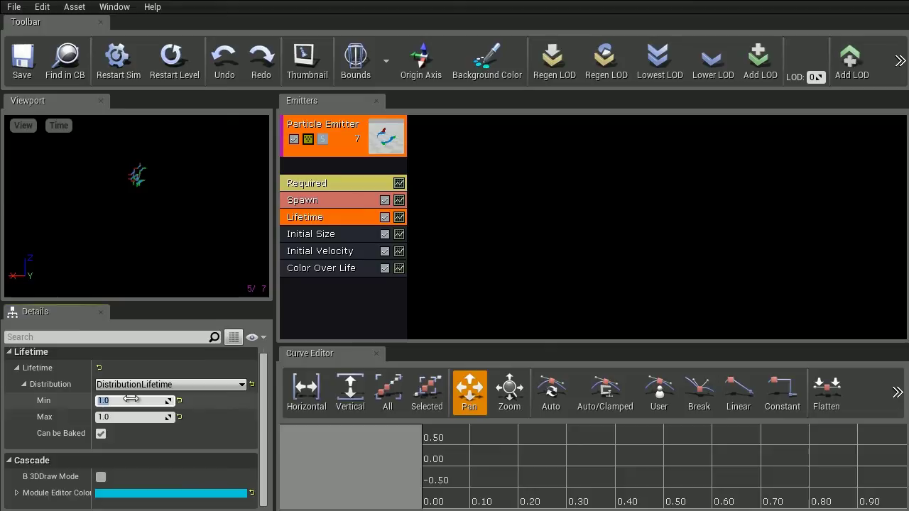
type("1.25")
key("Tab")
type("1.75")
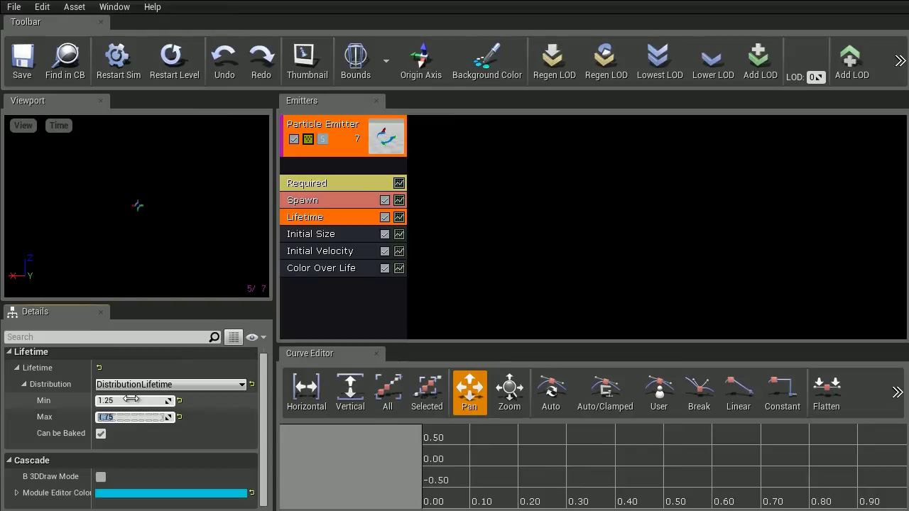
left_click(198, 212)
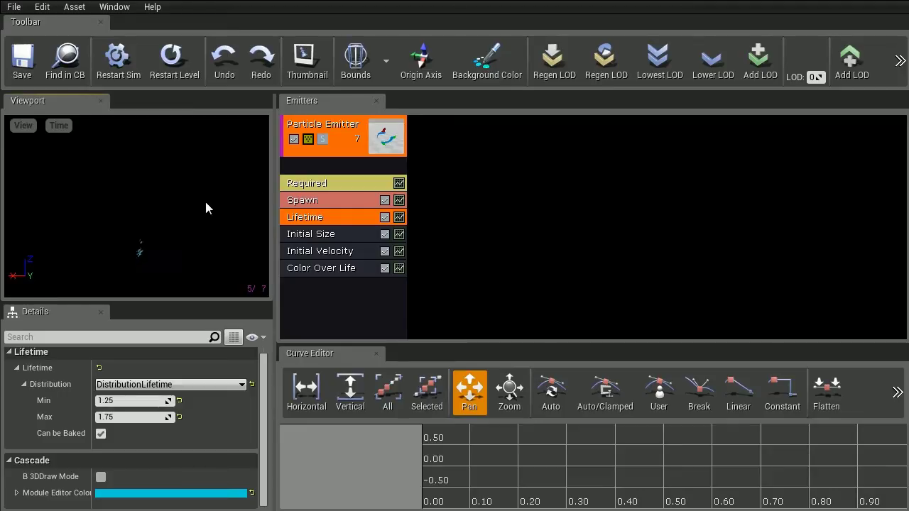
Step: Set the Initial Velocity maximum to 75, 75, 400
left_click(318, 251)
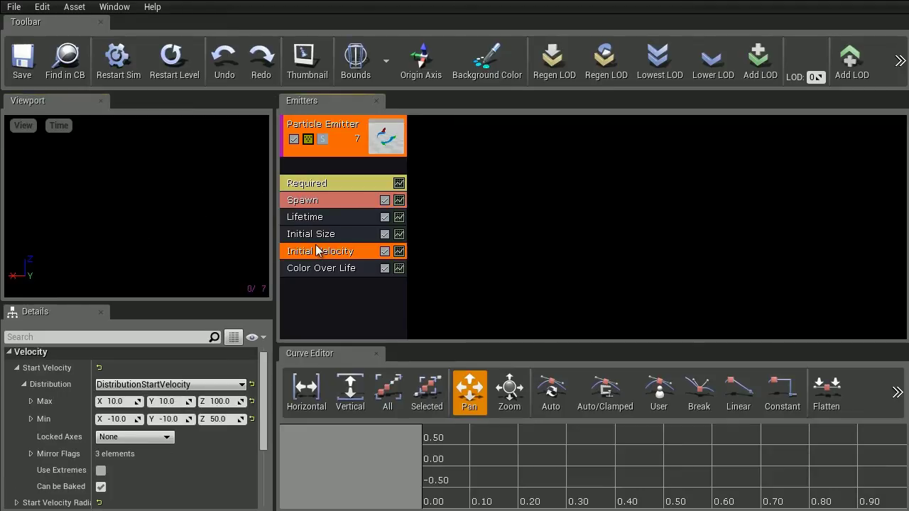
left_click(117, 402)
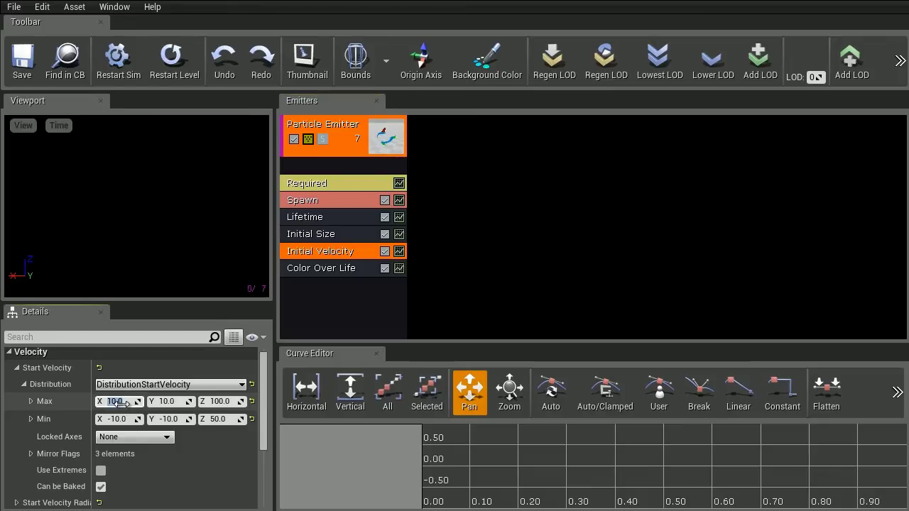
type("75")
key("Tab")
type("75")
key("Tab")
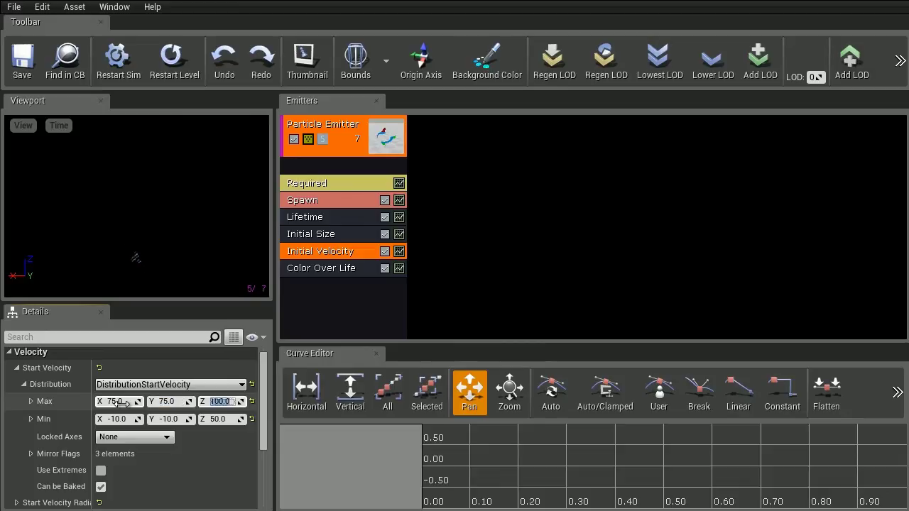
type("400")
key("Tab")
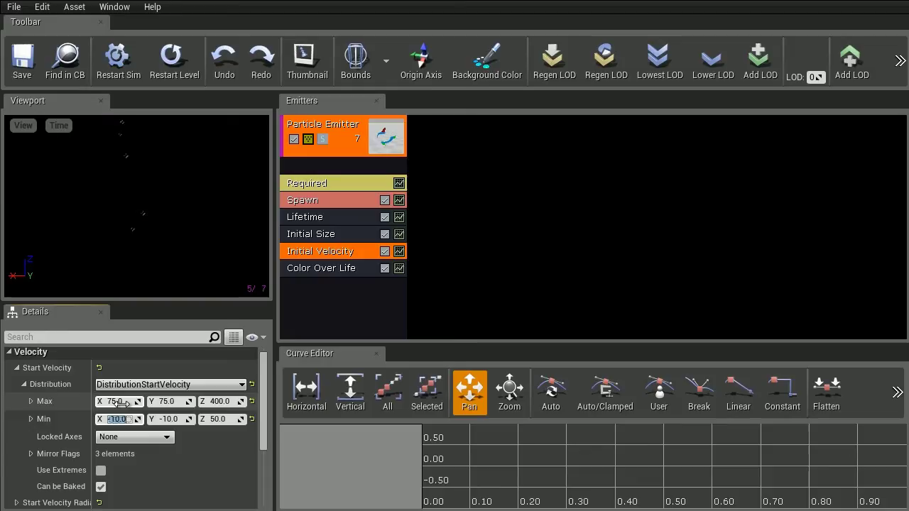
Step: Set the Initial Velocity minimum to -75, -75, 200
type("-75")
key("Tab")
type("-7")
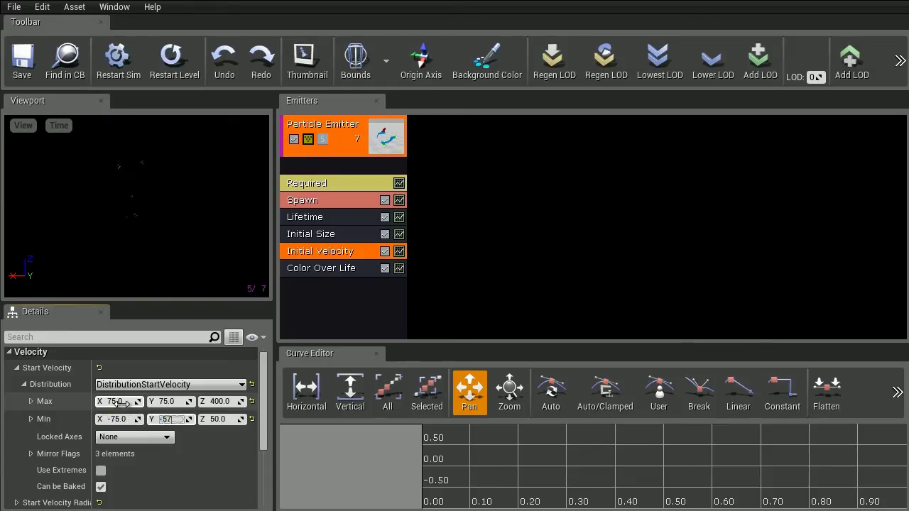
type("5")
key("Tab")
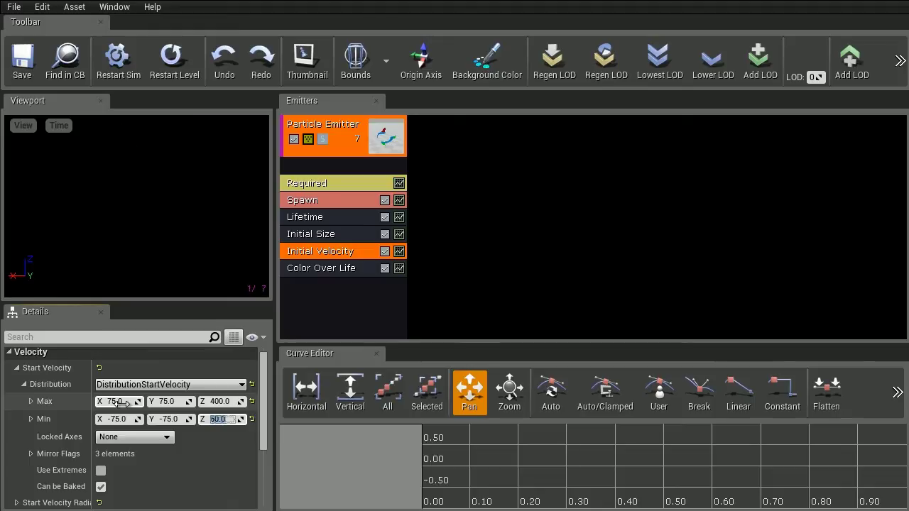
type("200")
key("Return")
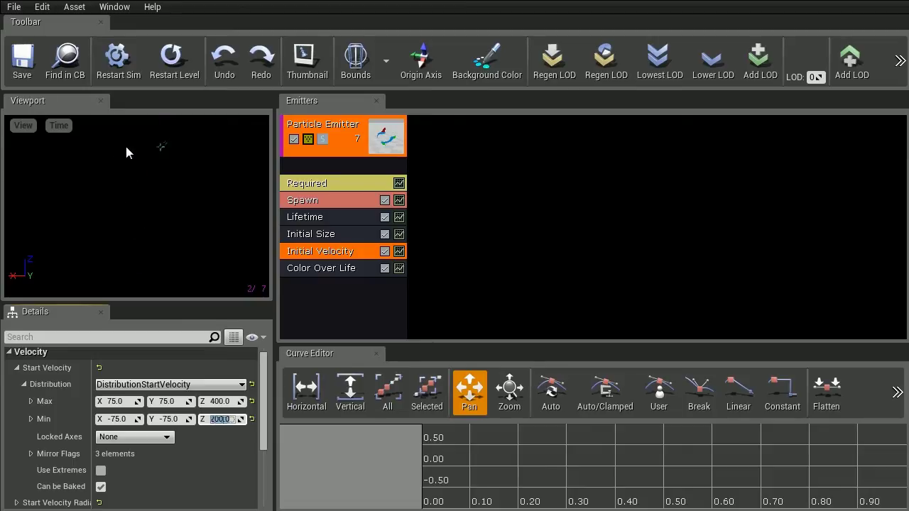
Step: Add an Acceleration module to the first emitter
right_click(338, 288)
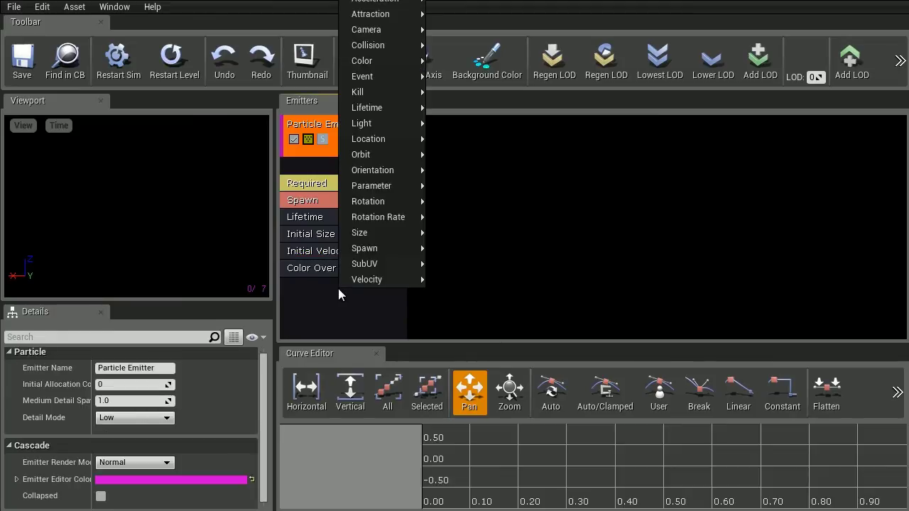
mouse_move(377, 1)
left_click(471, 1)
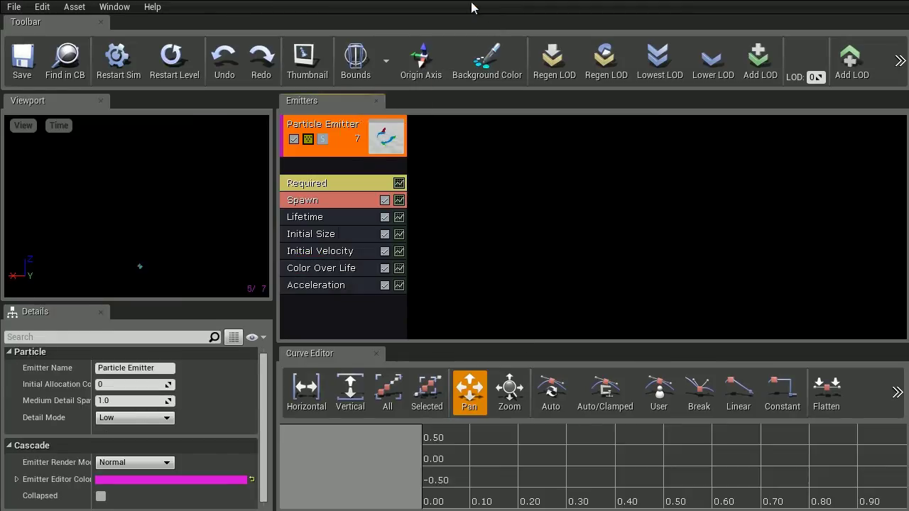
Step: Set the Acceleration module's Max Z to -200 and Min Z to -50
left_click(336, 284)
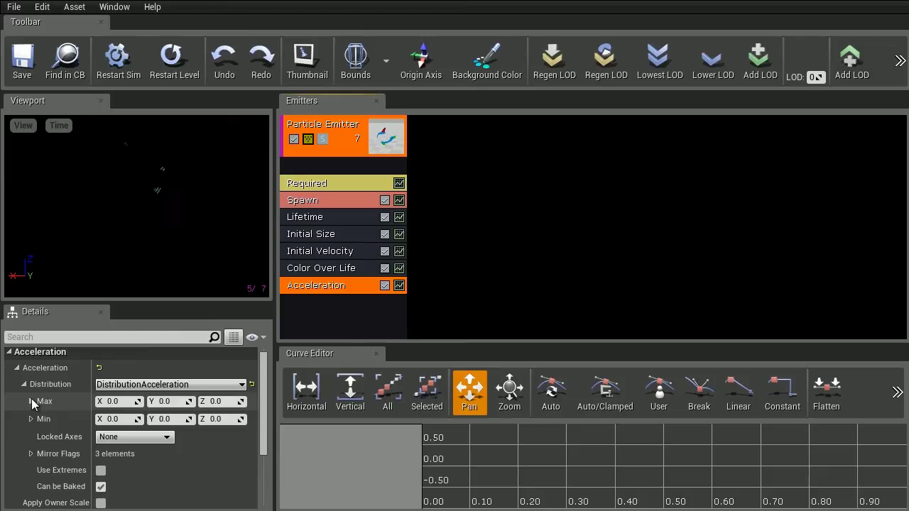
left_click(224, 400)
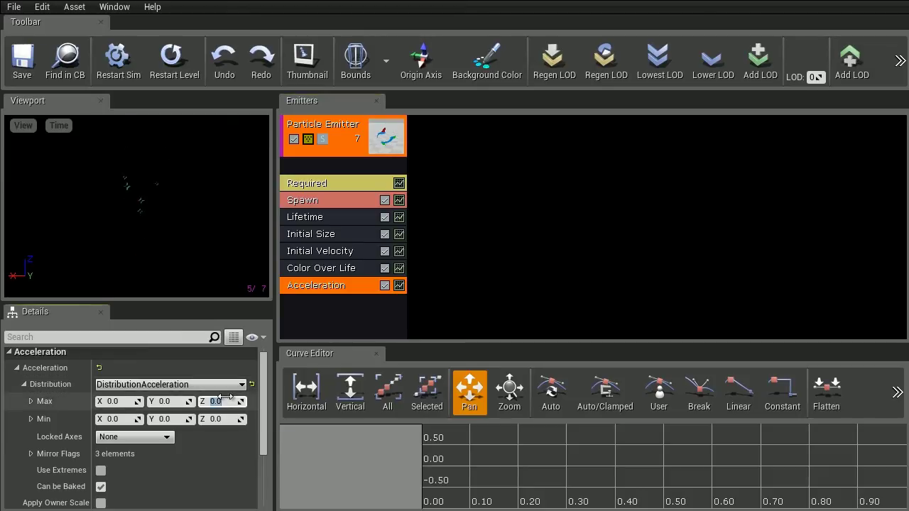
type("-200")
key("Return")
key("Tab")
key("Tab")
key("Tab")
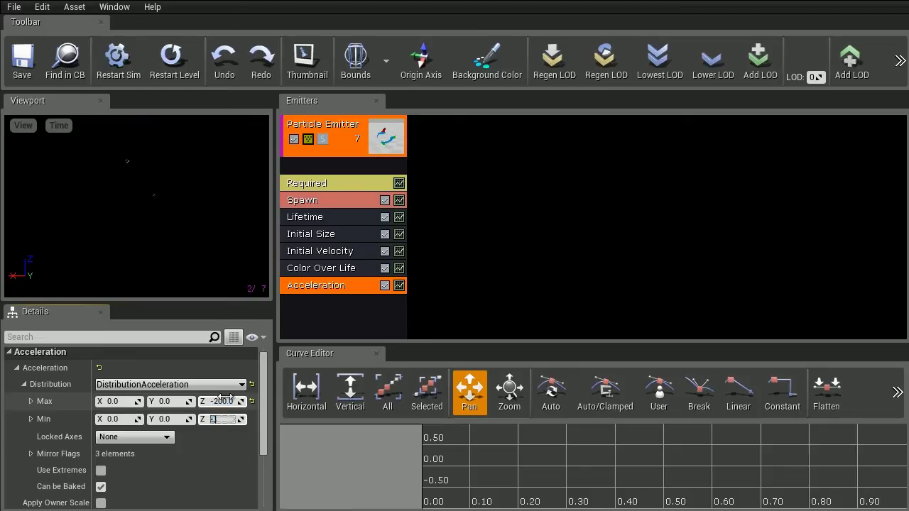
type("-50")
key("Return")
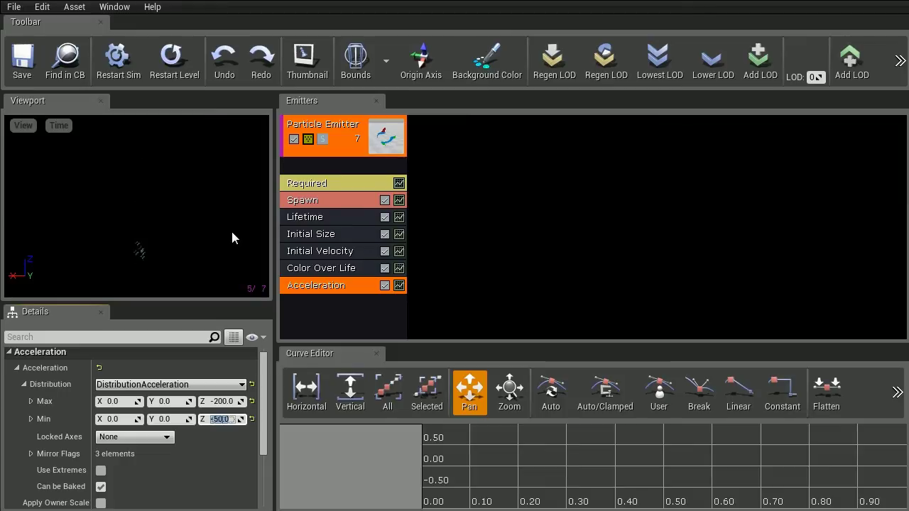
Step: Add an Event Generator module to the first emitter and select it
right_click(333, 316)
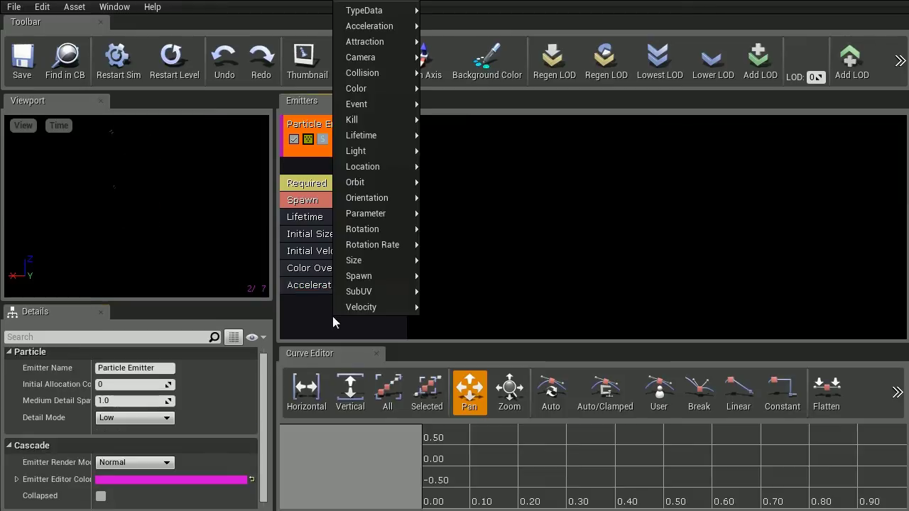
mouse_move(387, 104)
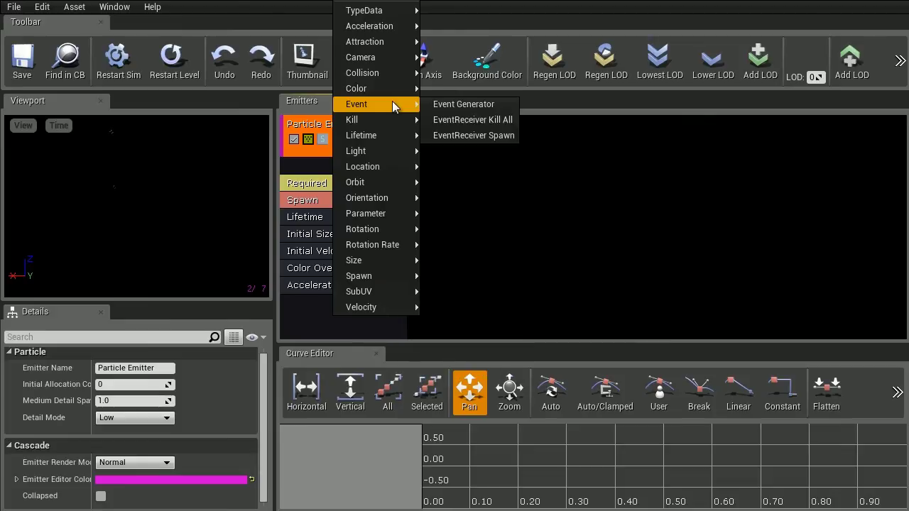
left_click(467, 106)
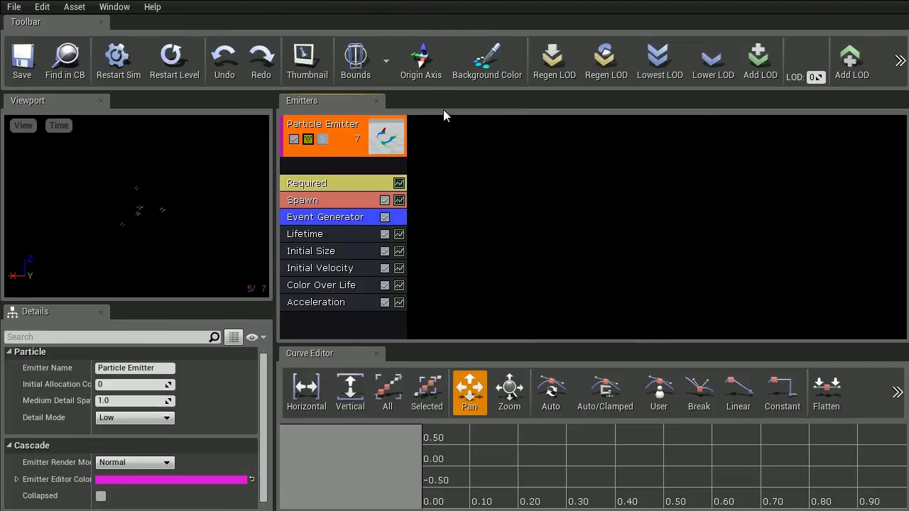
left_click(301, 220)
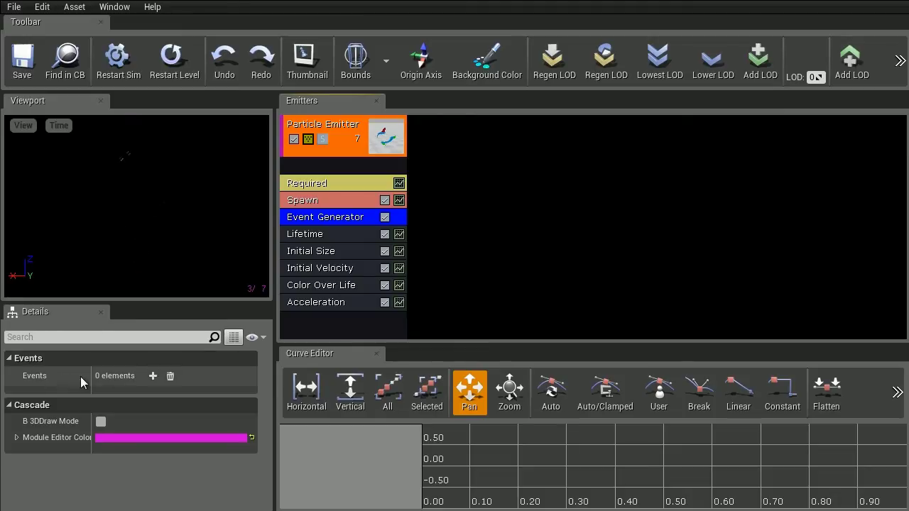
Step: Add an Events entry of type Death with the custom name NewBirth
left_click(149, 377)
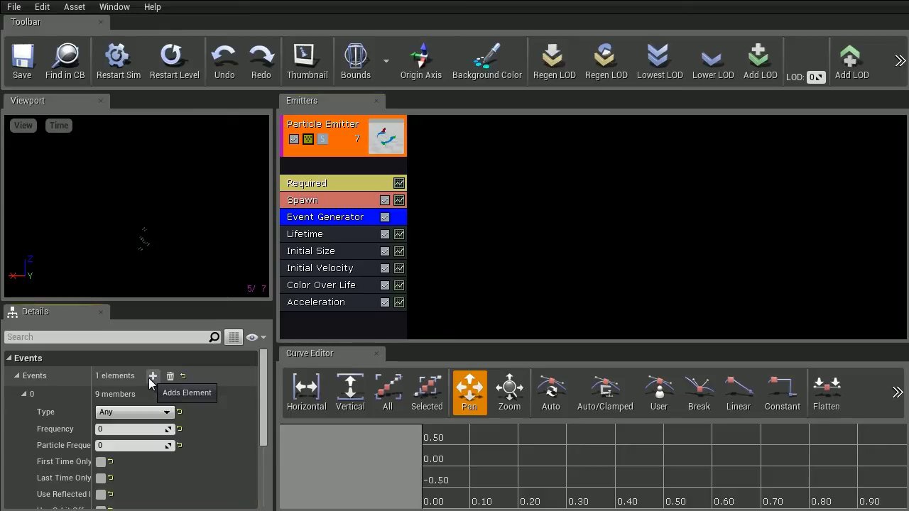
left_click_drag(267, 371, 266, 390)
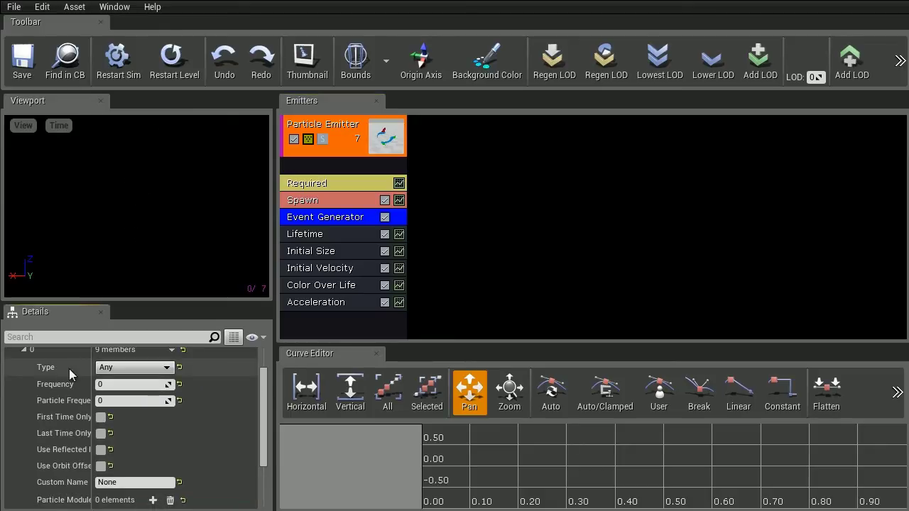
left_click(125, 367)
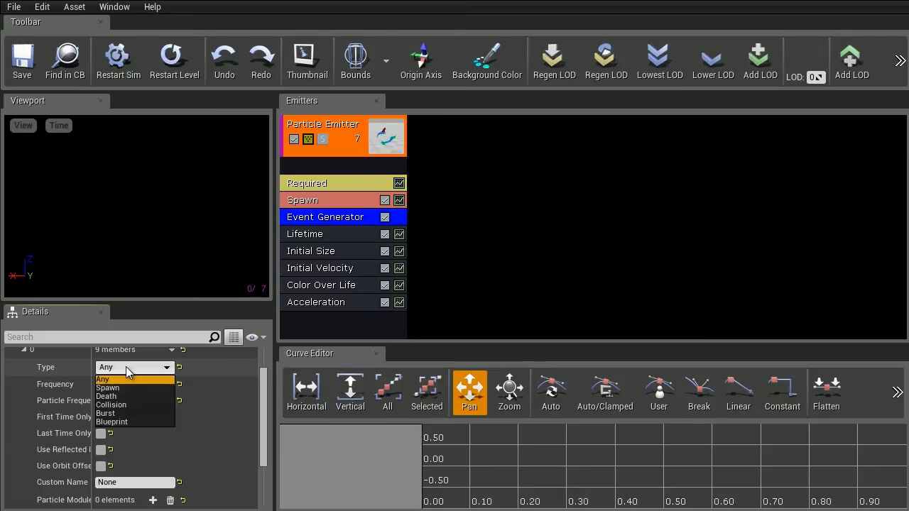
left_click(109, 396)
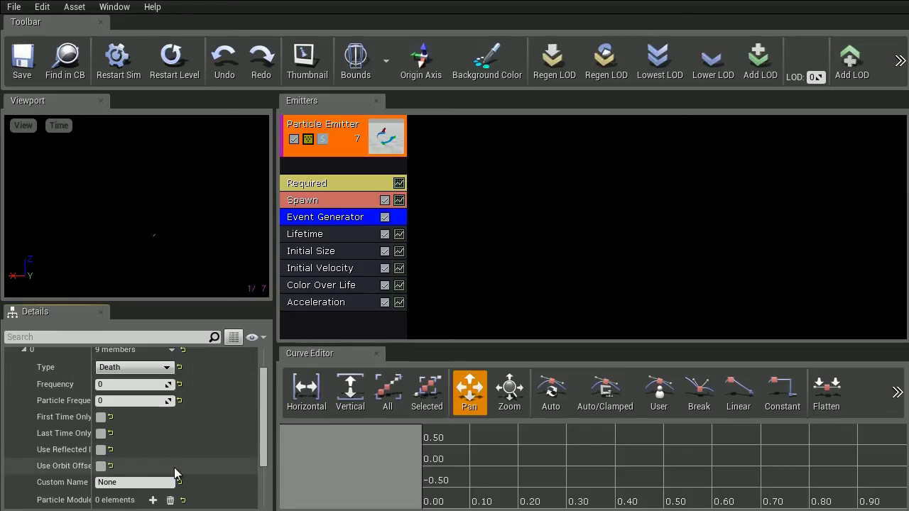
left_click(125, 482)
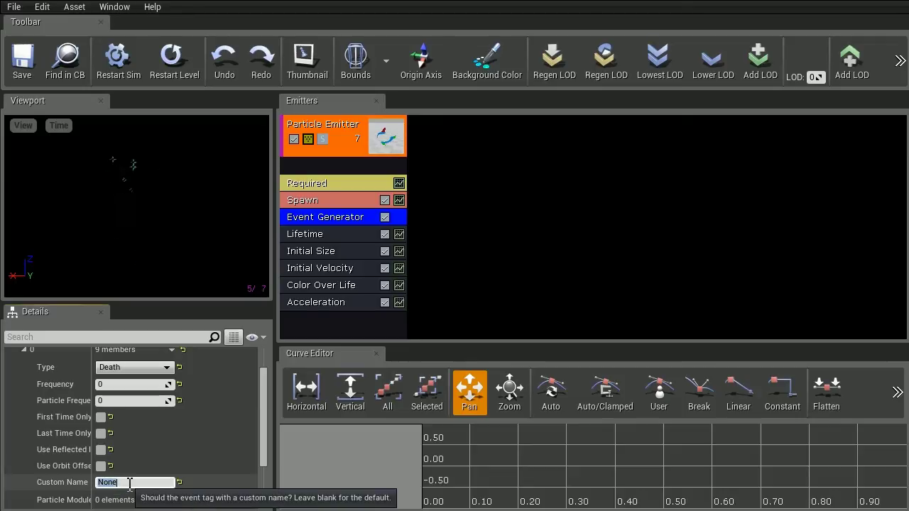
type("NewBirth")
key("Return")
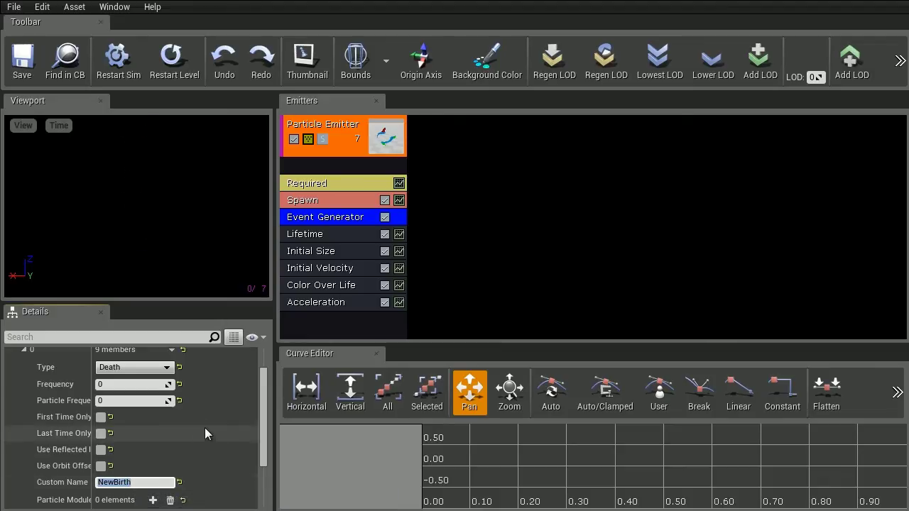
Step: Add a second sprite emitter and set it to solo preview
right_click(430, 132)
left_click(460, 141)
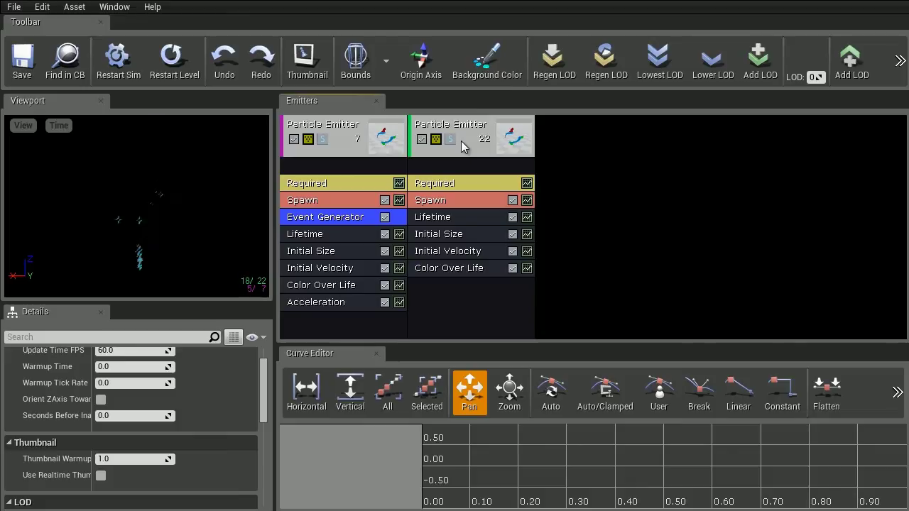
left_click(450, 140)
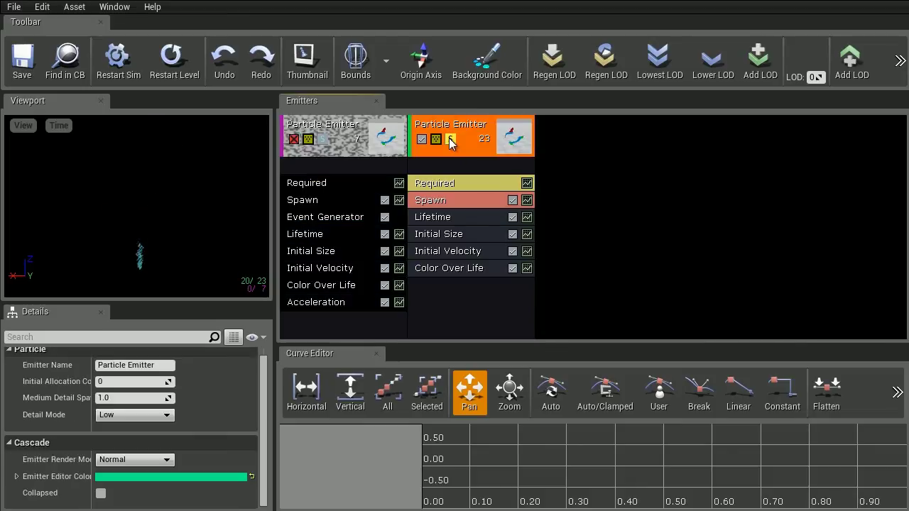
left_click(323, 140)
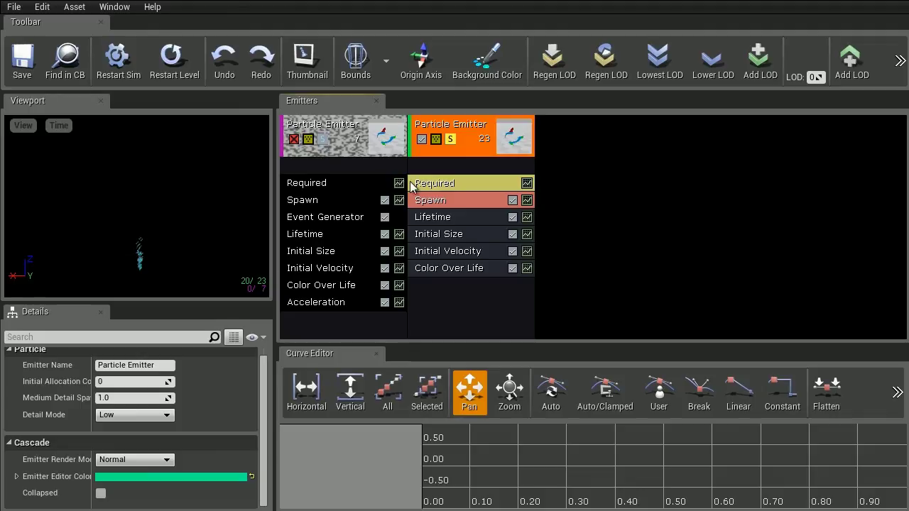
Step: Set the second emitter's Emitter Loops to 1
left_click(447, 185)
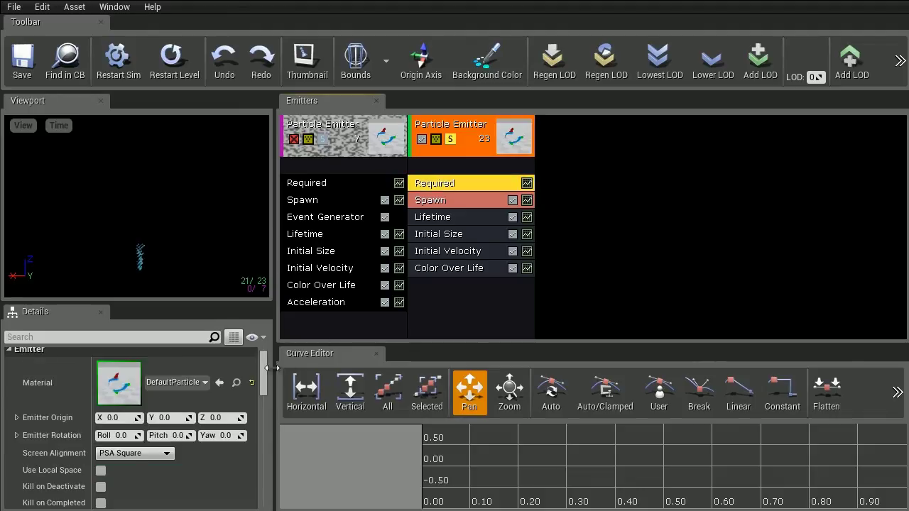
left_click_drag(266, 386, 266, 419)
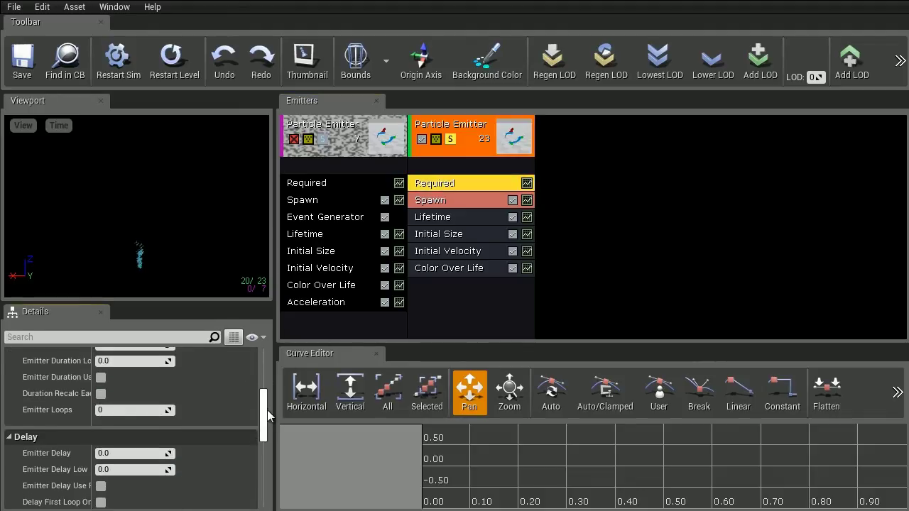
left_click(131, 410)
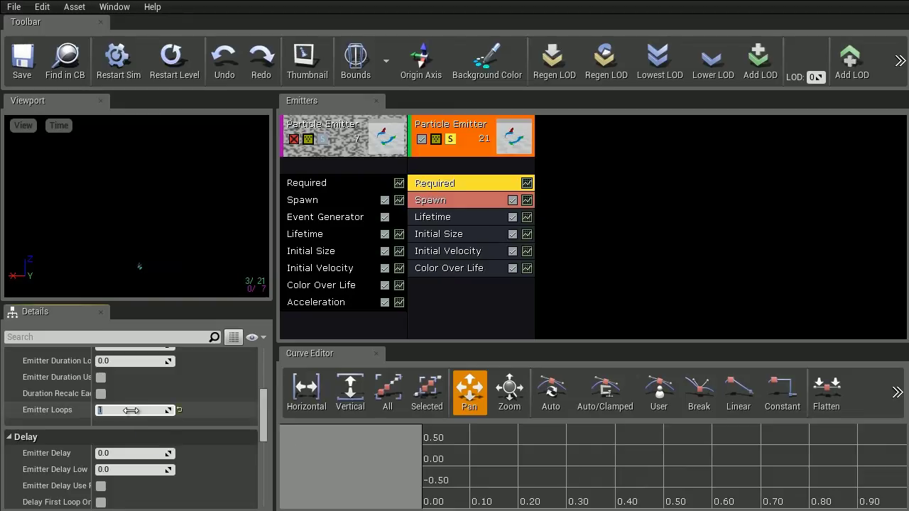
type("1")
Step: Set the second emitter's spawn Rate Constant to 0
left_click(462, 196)
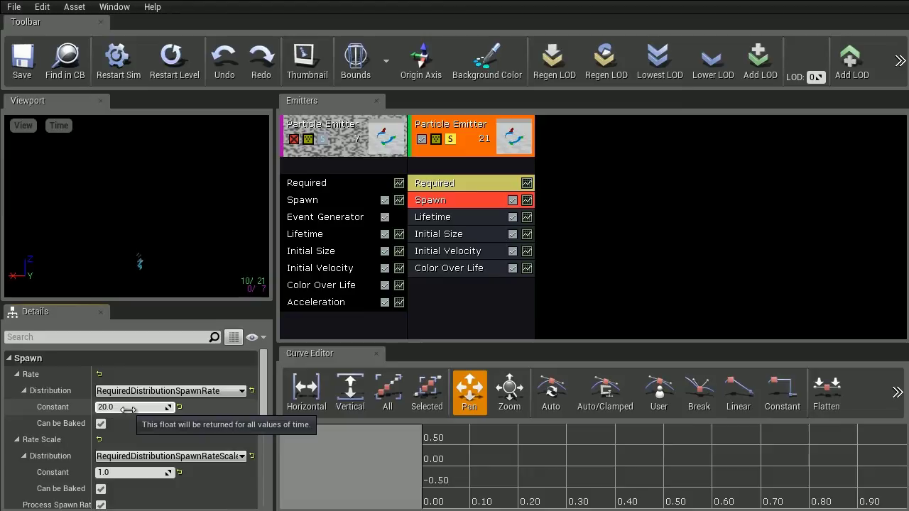
left_click(128, 410)
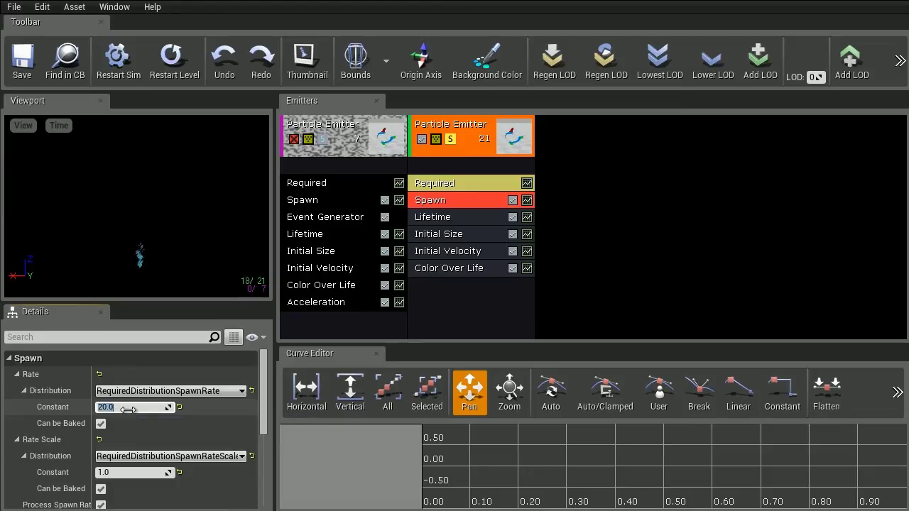
type("0")
key("Return")
Step: Add an EventReceiver Spawn module to the second emitter, placed under Spawn
right_click(437, 289)
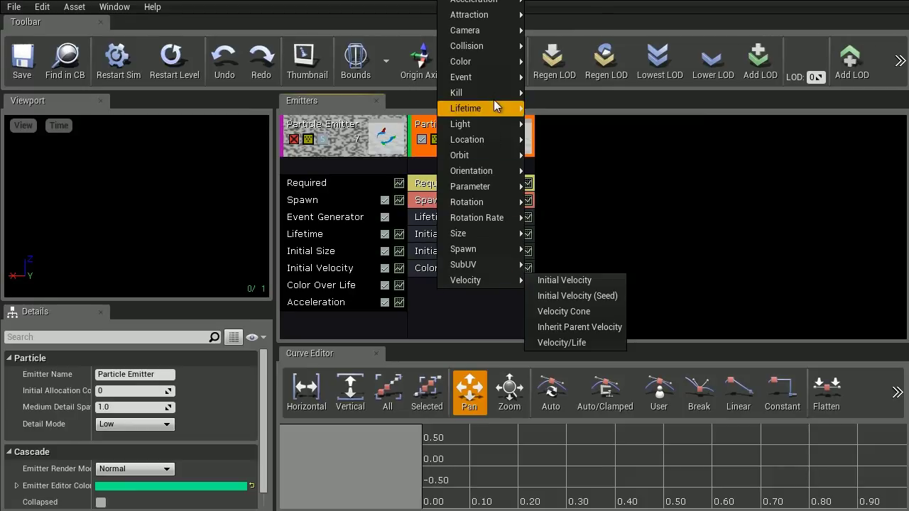
mouse_move(493, 77)
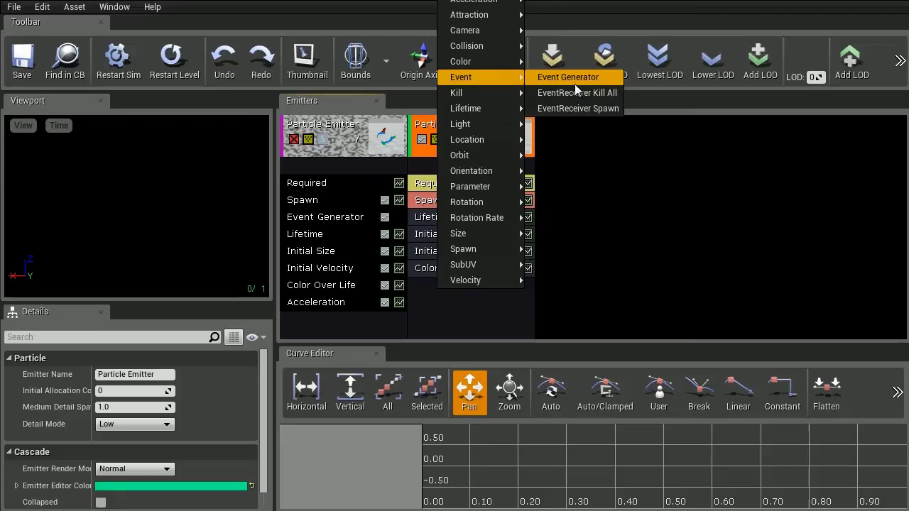
left_click(581, 108)
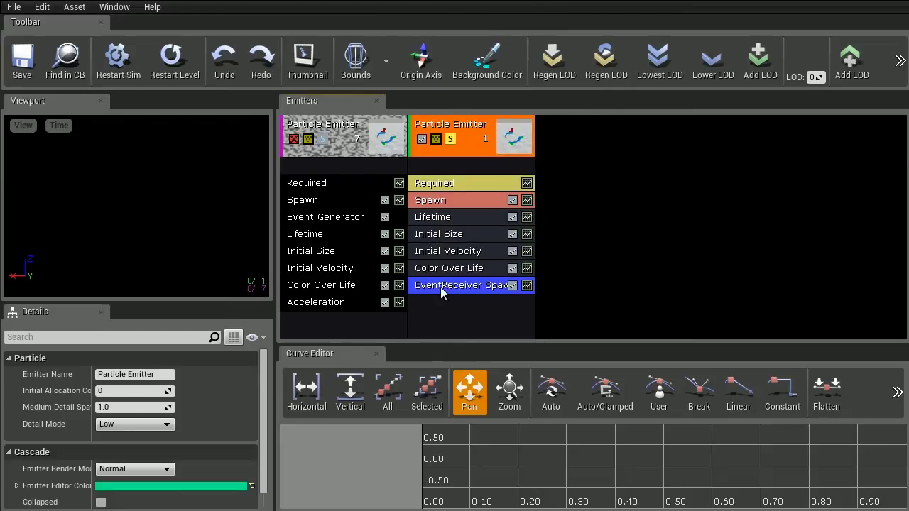
left_click_drag(440, 287, 448, 220)
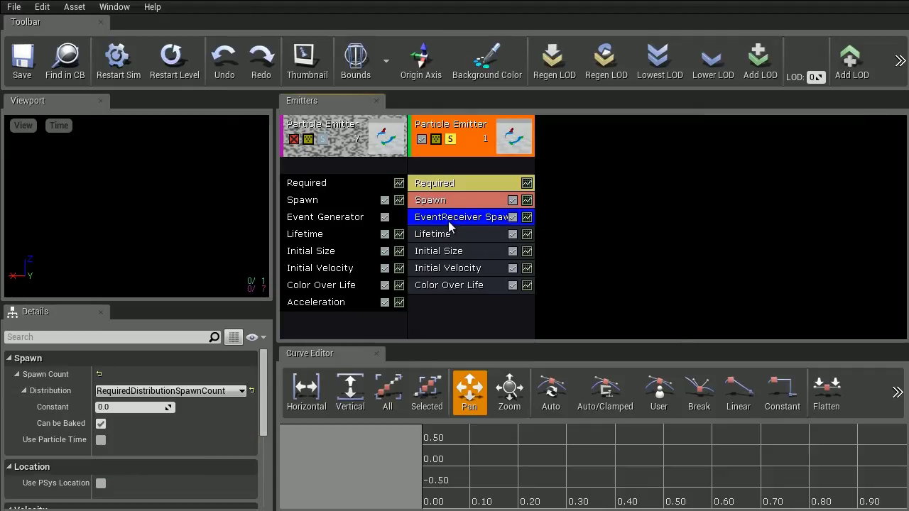
Step: Make the receiver listen for Death events named NewBirth
left_click_drag(264, 372, 264, 436)
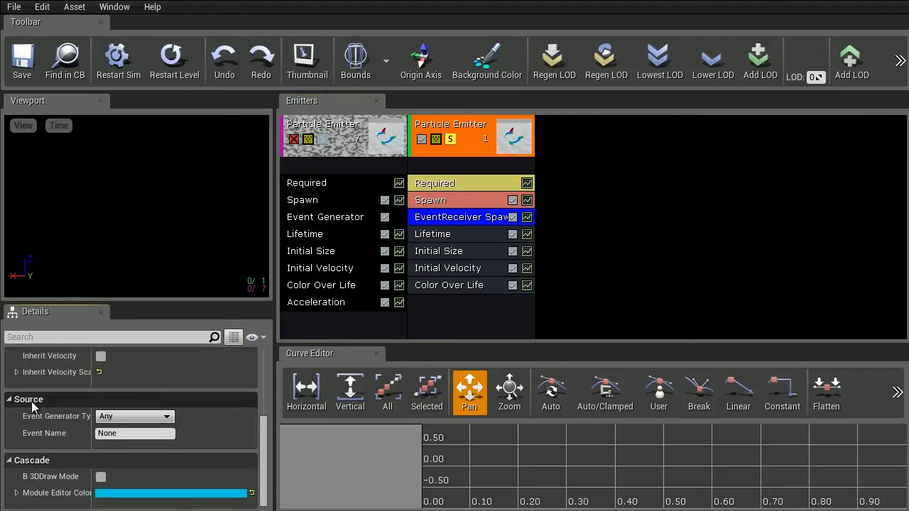
left_click(118, 417)
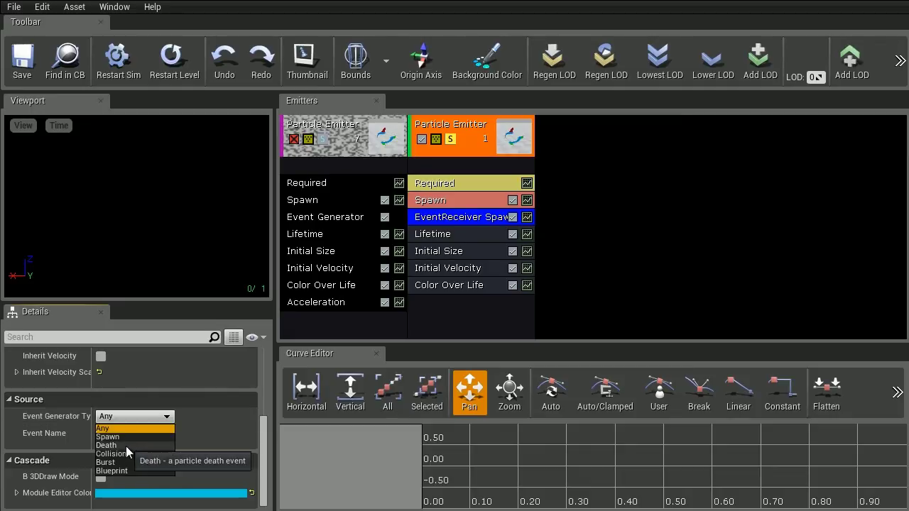
left_click(126, 446)
left_click(156, 435)
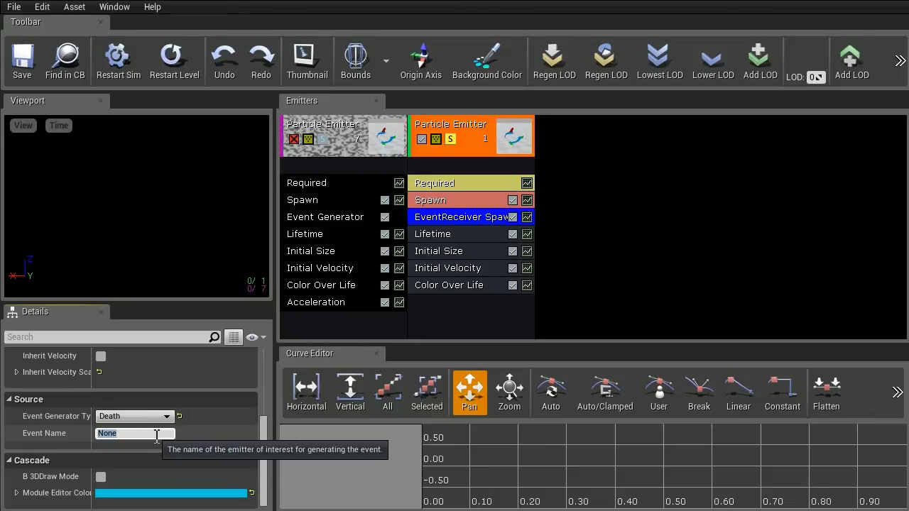
type("NewBirth")
key("Return")
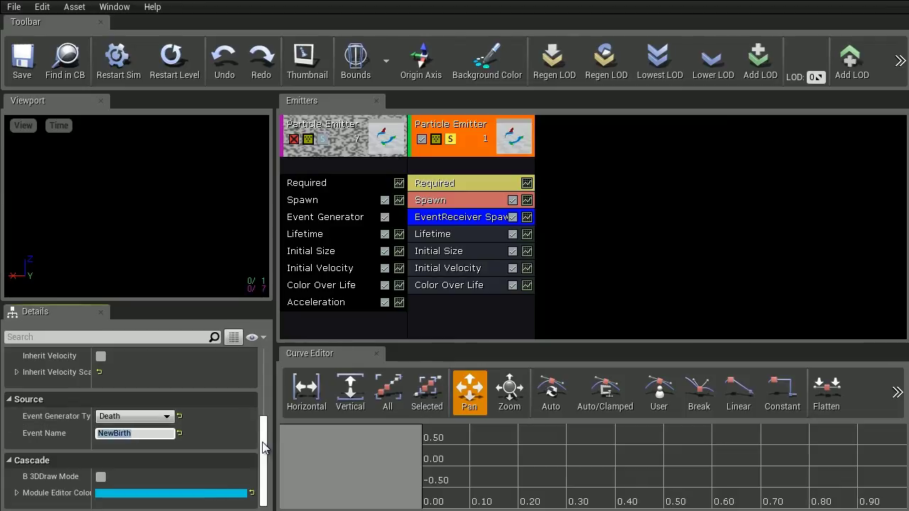
Step: Set the EventReceiver Spawn count to 10
left_click_drag(264, 421, 264, 354)
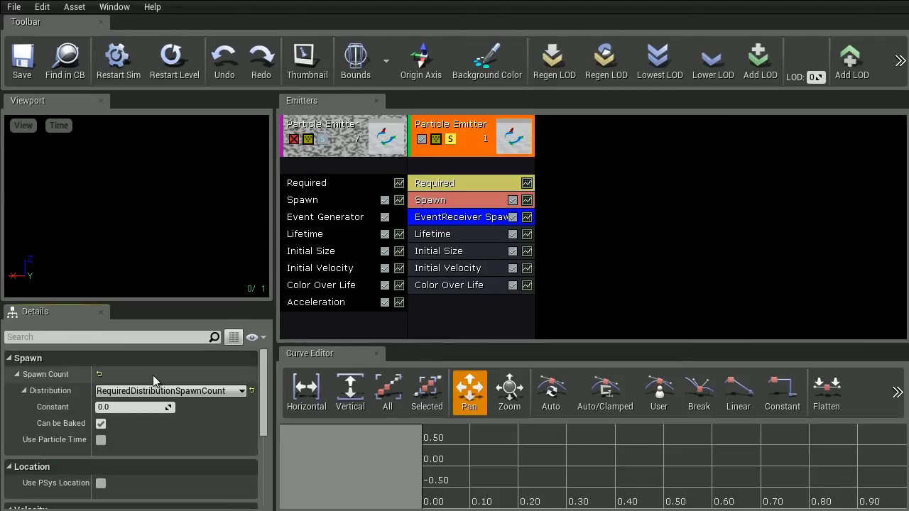
left_click(128, 410)
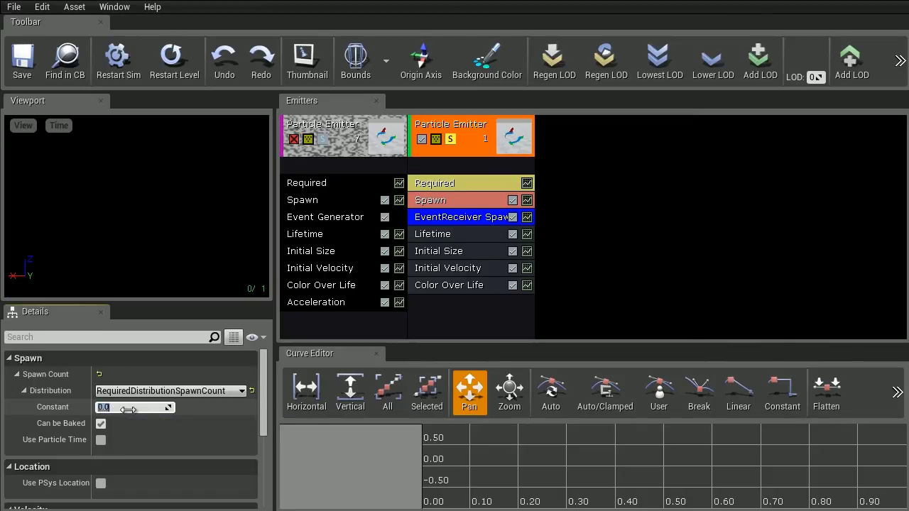
type("10")
key("Return")
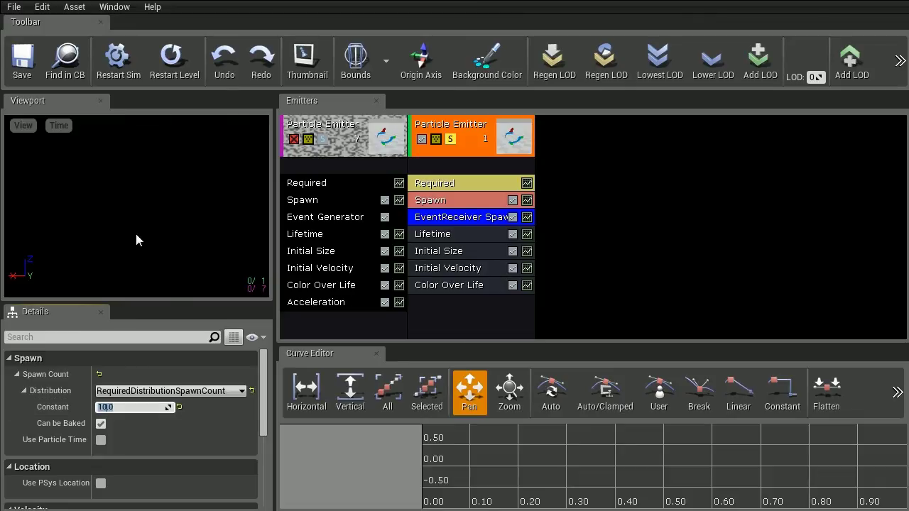
Step: Turn off solo on the second emitter so both emitters preview together again
left_click(453, 140)
left_click(453, 140)
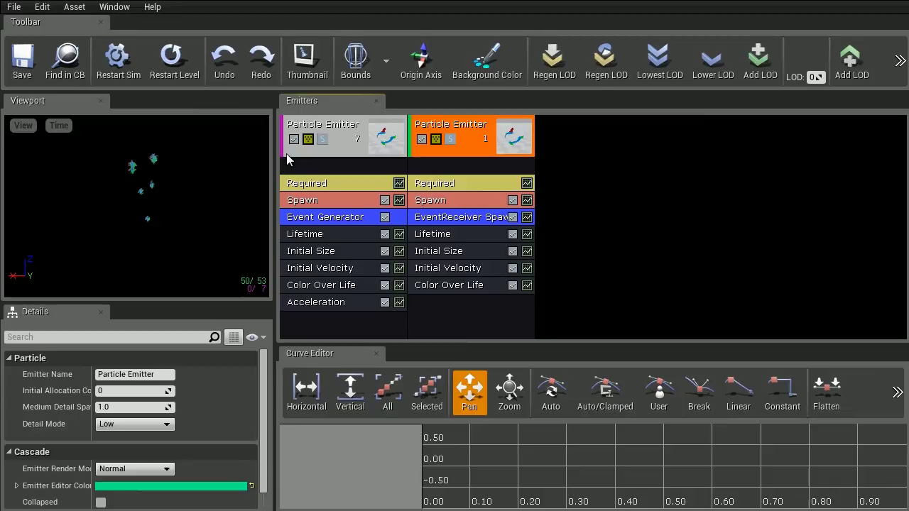
Step: Set the second emitter's Initial Velocity to Max 50, 50, 100 and Min -50, -50, 50
left_click(469, 270)
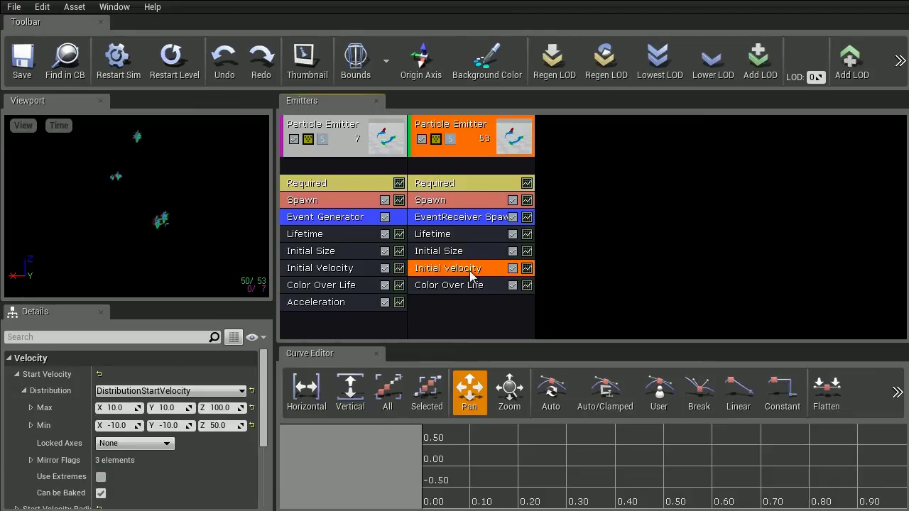
left_click(126, 407)
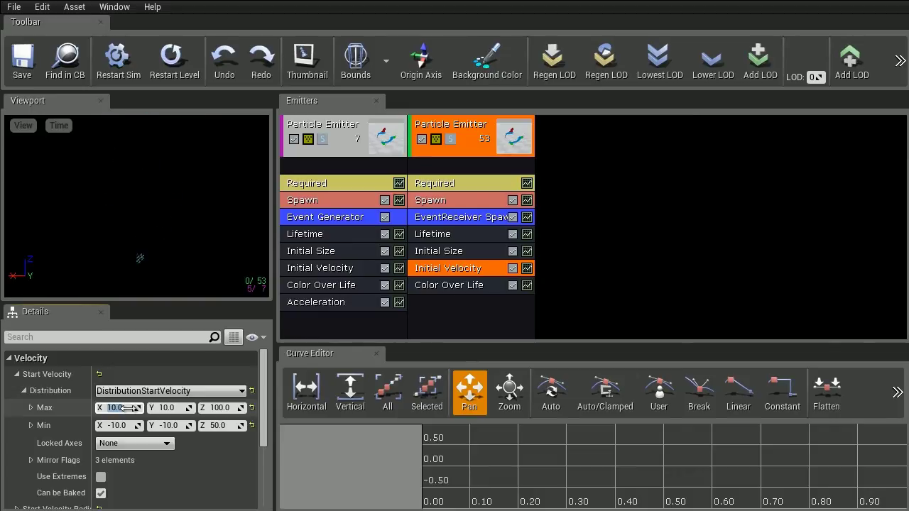
type("50")
key("Tab")
type("50")
key("Tab")
key("Tab")
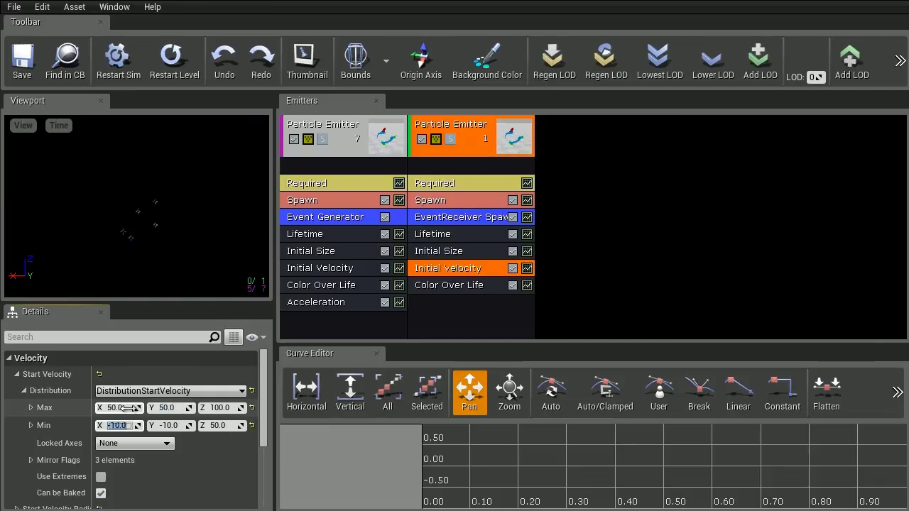
type("-50")
key("Tab")
type("-50")
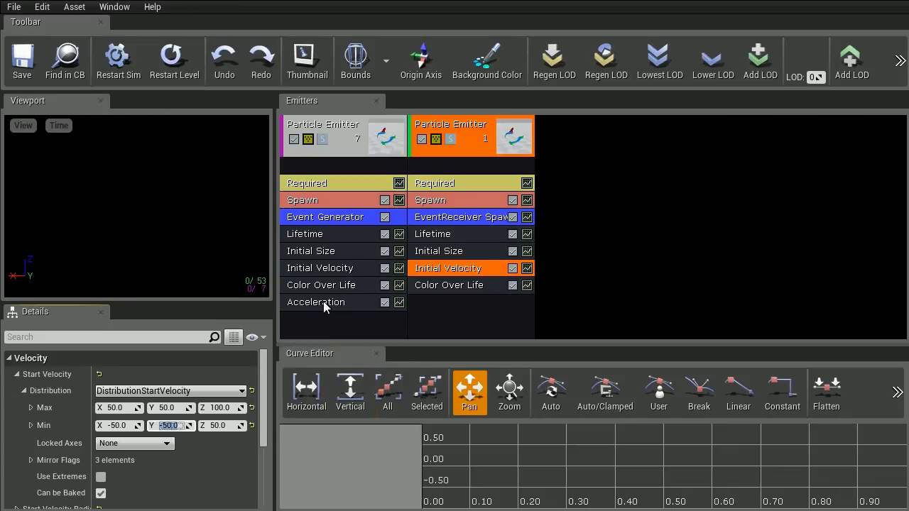
Step: Copy the Acceleration module onto the second emitter with Max Z -500 and Min Z -200
left_click_drag(307, 301, 441, 305)
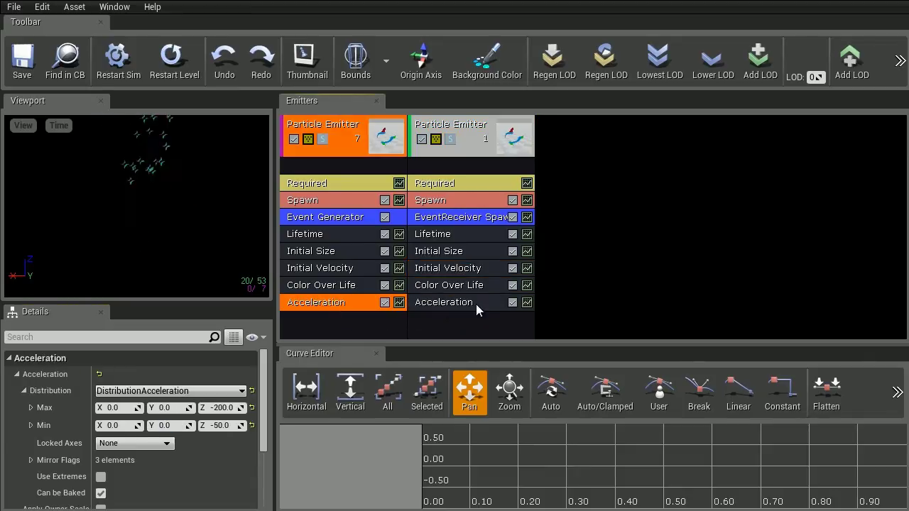
left_click(476, 304)
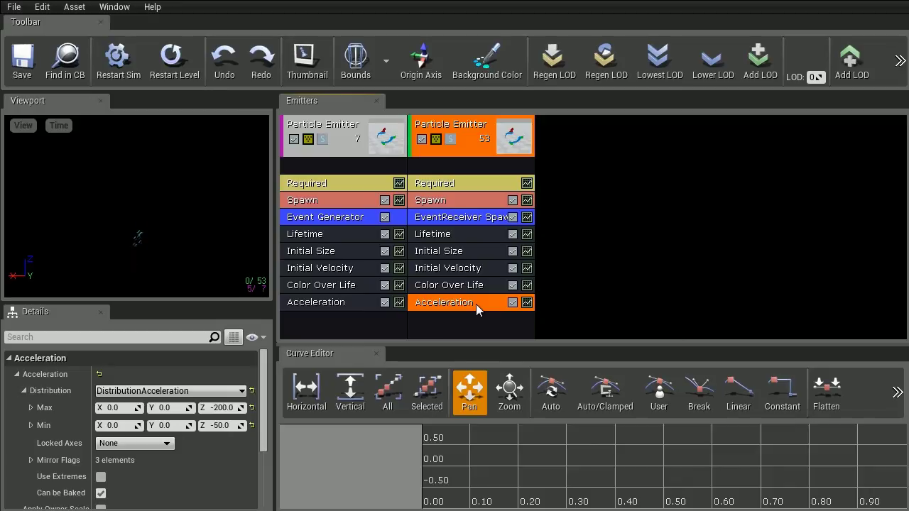
left_click(221, 407)
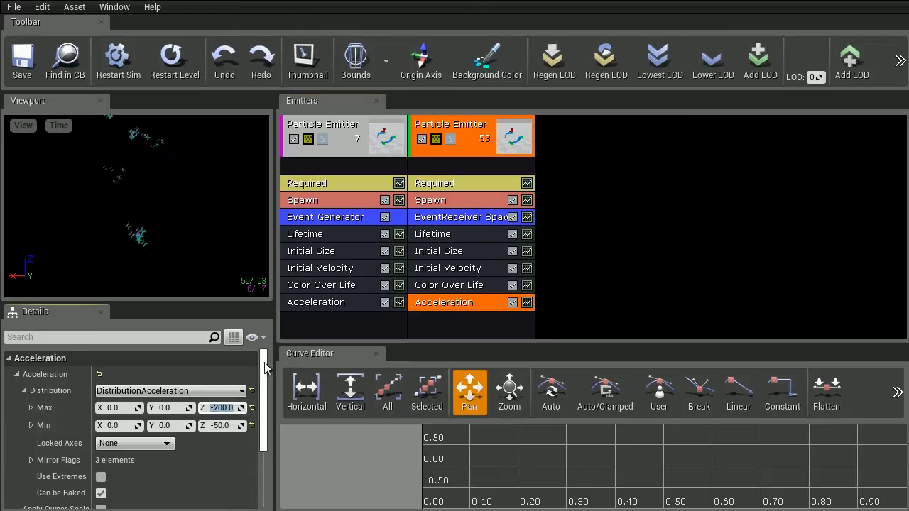
type("-500")
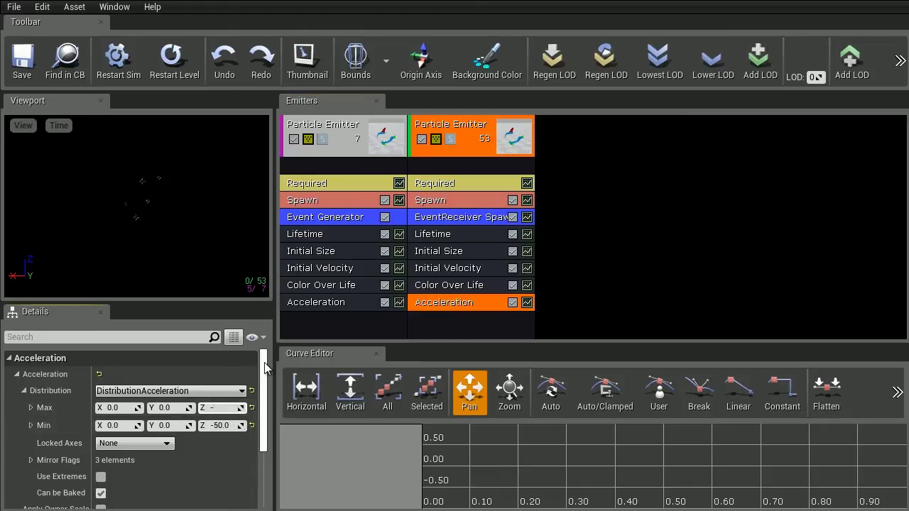
key("Tab")
key("Tab")
key("Tab")
type("-200")
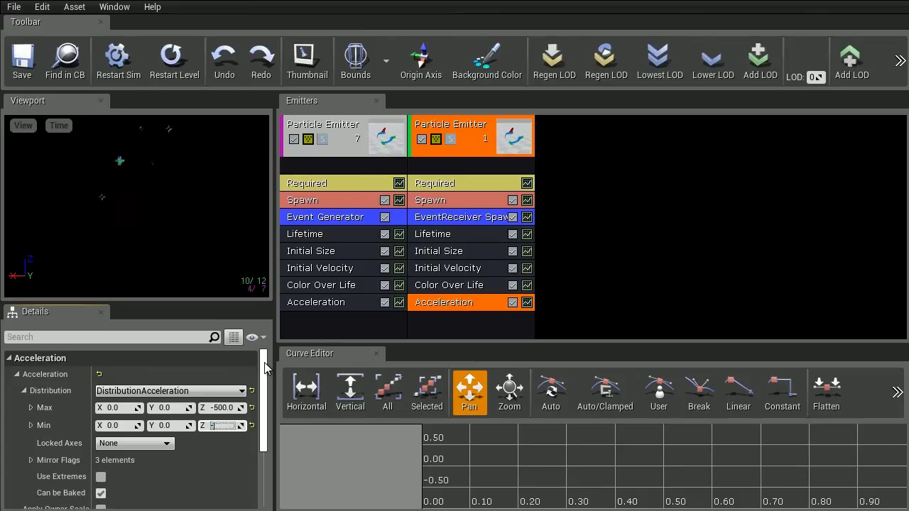
key("Return")
left_click(337, 165)
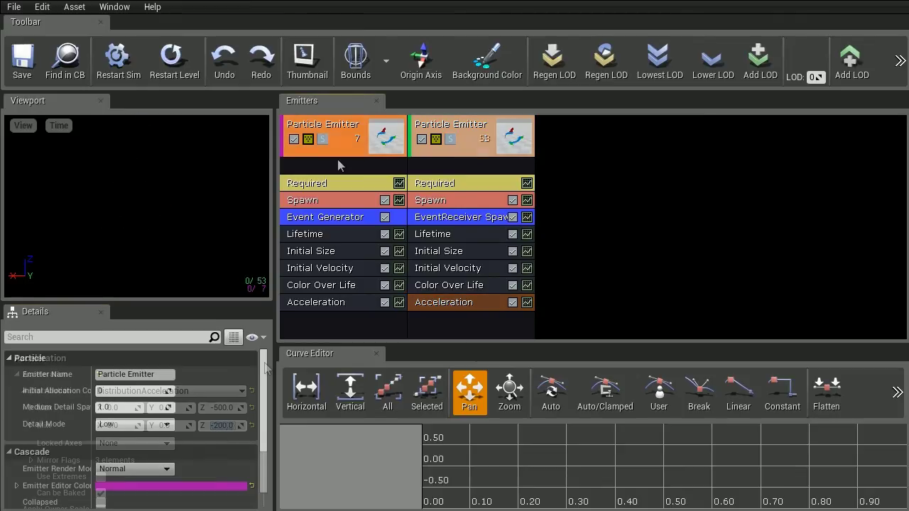